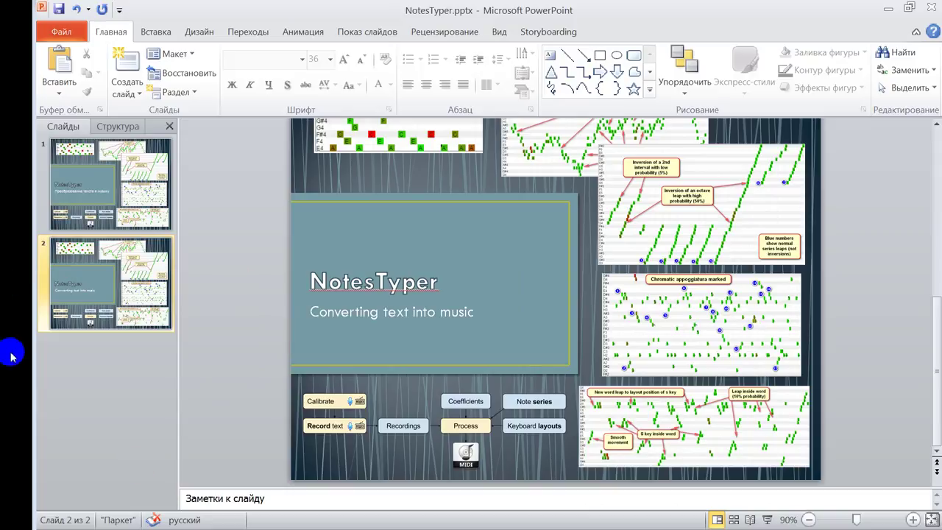
Play the Wallace Stevens example video from the NotesTyper site and open it on YouTube.
key(alt+Tab)
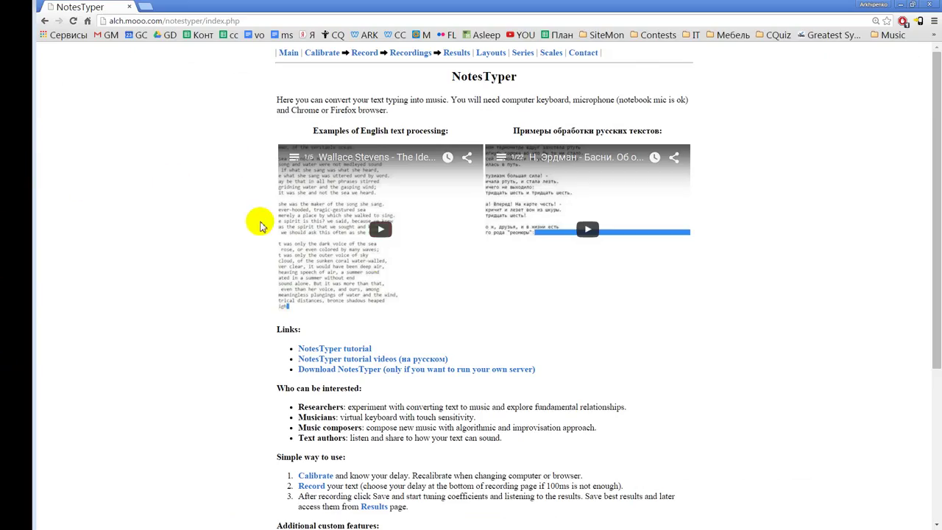
click(383, 231)
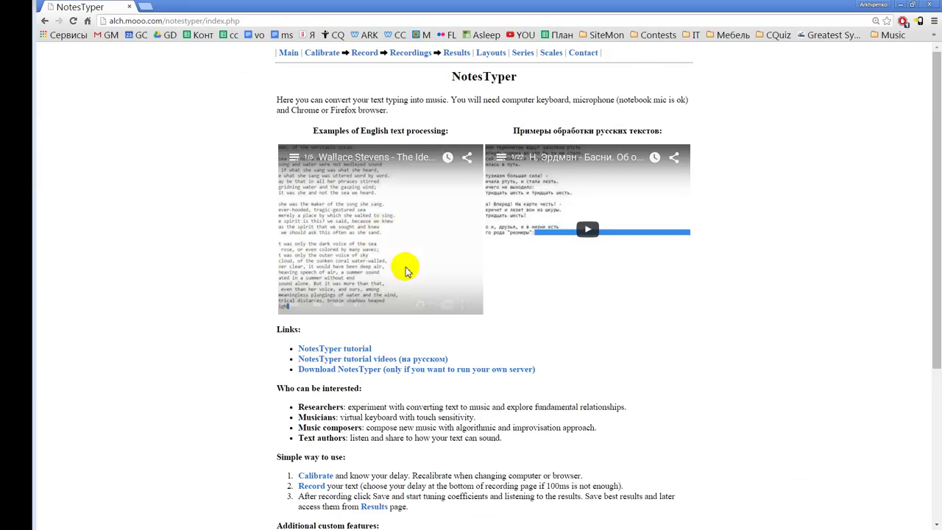
click(468, 305)
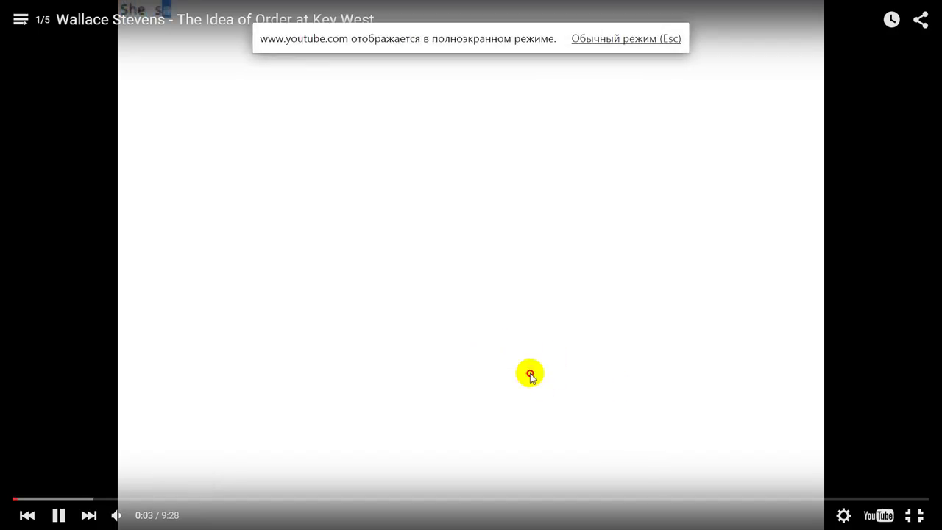
click(420, 358)
key(Escape)
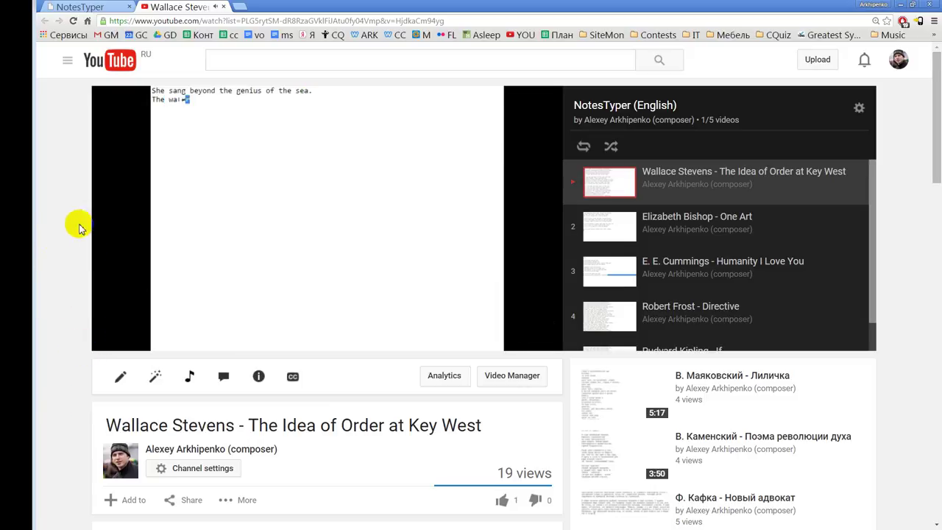
Switch the YouTube playlist to 'Elizabeth Bishop - One Art'.
click(723, 218)
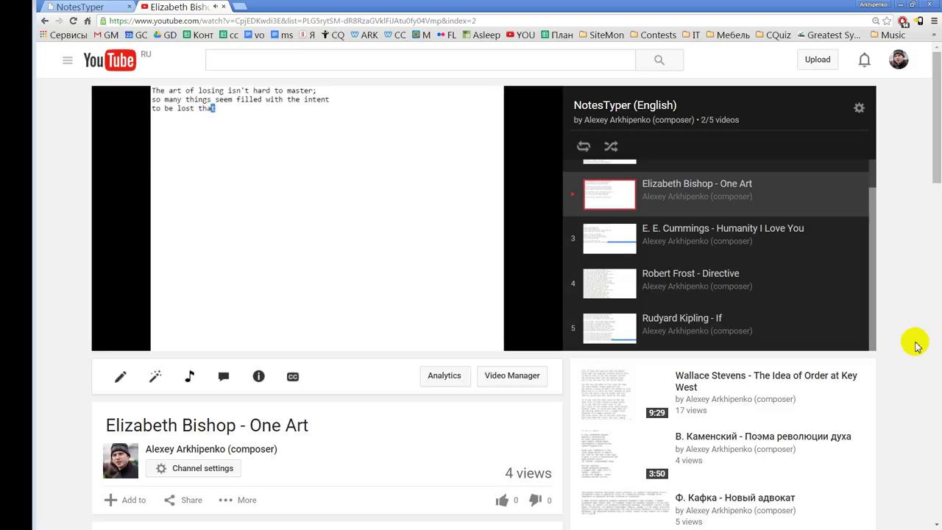
Advance the playlist via the E. E. Cummings video toward 'Robert Frost - Directive'.
click(735, 235)
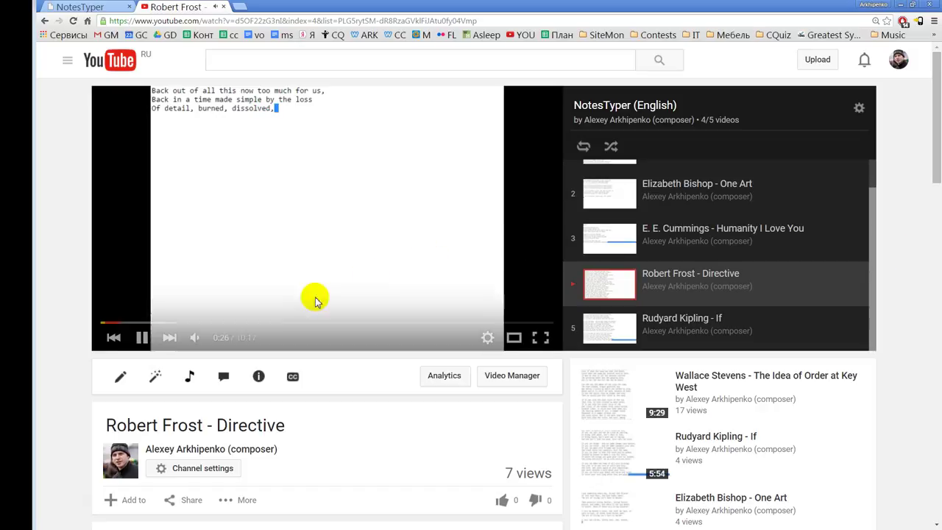
Pause the Robert Frost video and open NotesTyper's microphone Calibrate page.
click(143, 339)
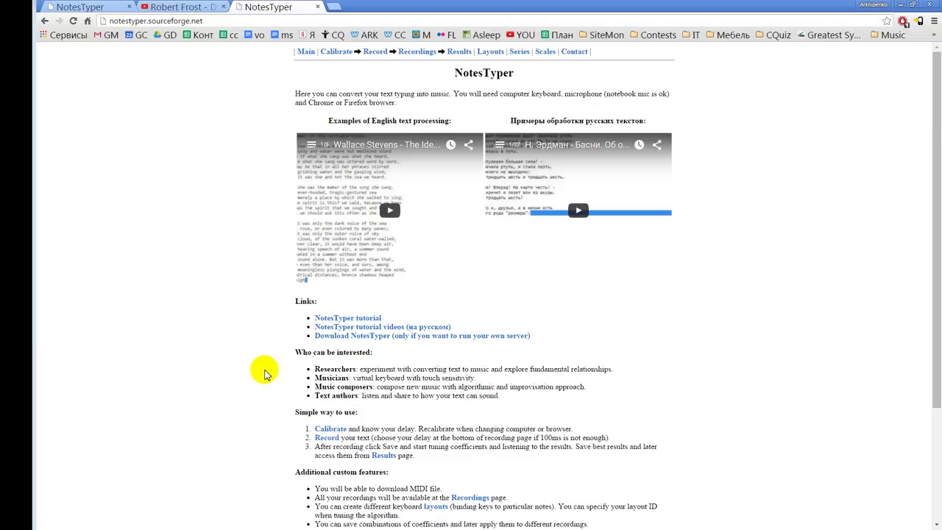
scroll(263, 370, down, 1)
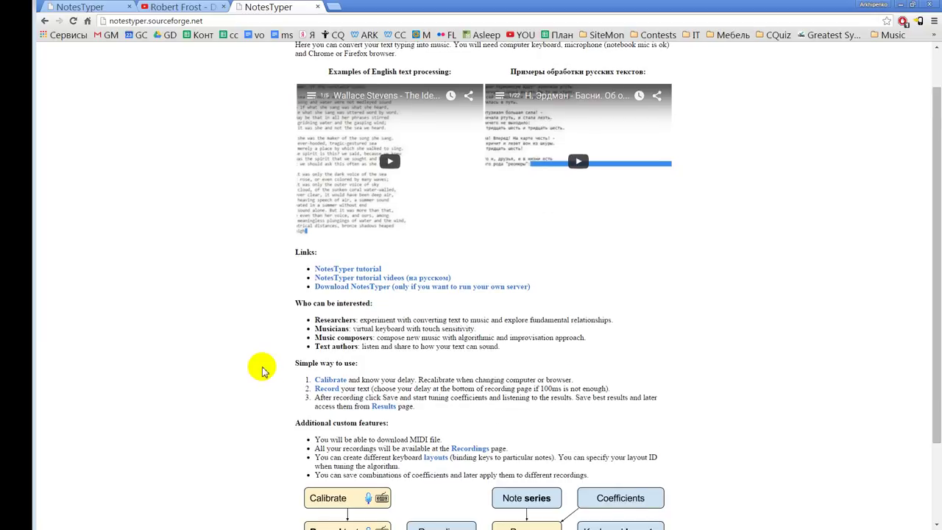
scroll(264, 370, down, 2)
scroll(263, 370, up, 4)
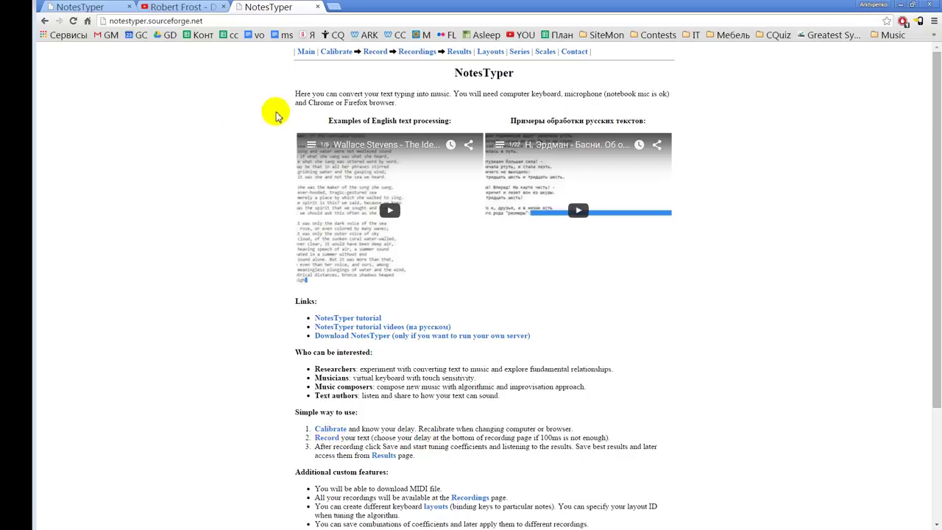
click(337, 51)
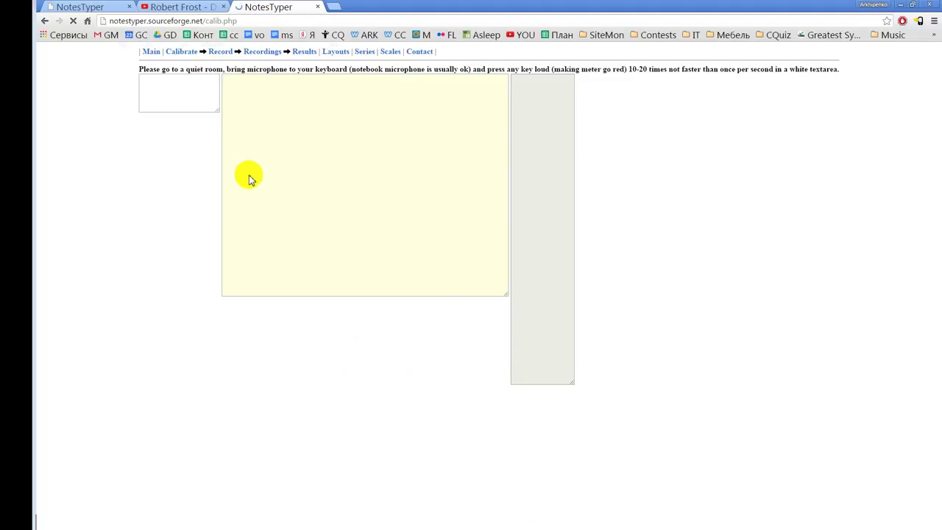
Allow microphone access and focus the small calibration text box.
click(282, 85)
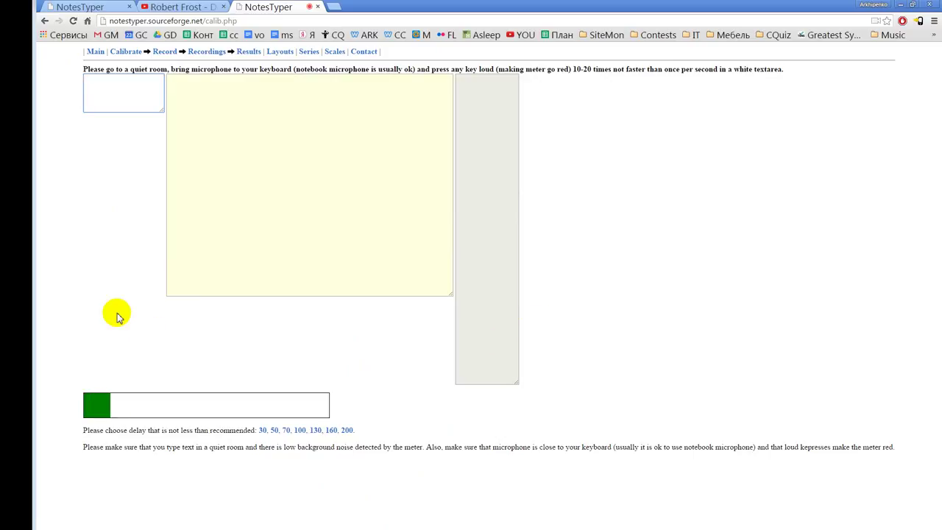
click(114, 156)
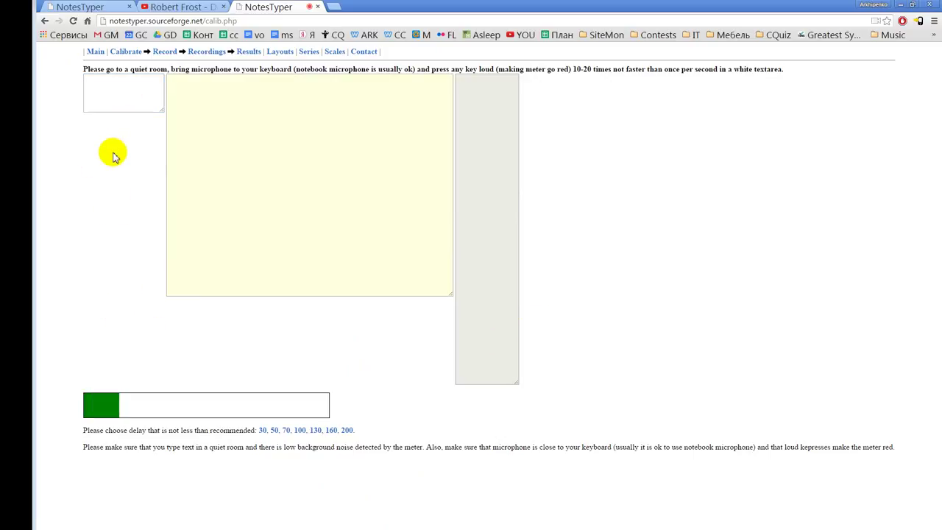
click(138, 88)
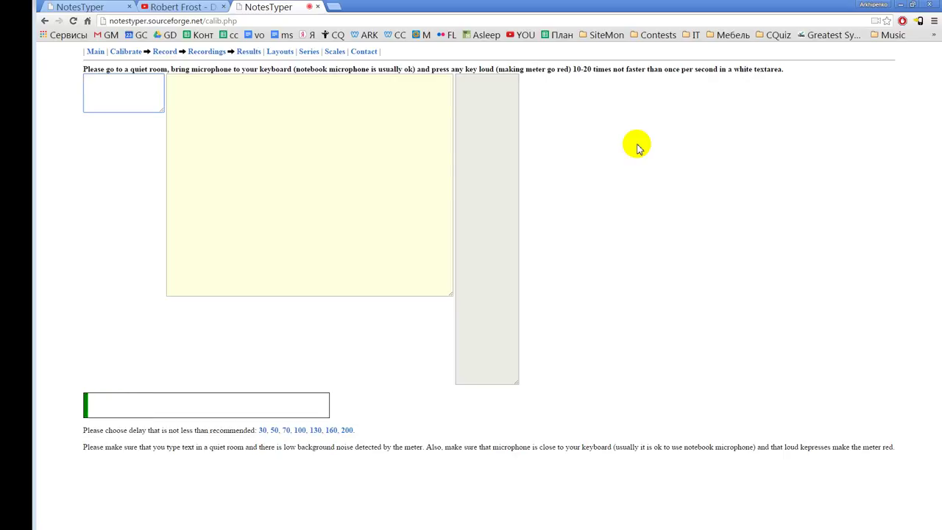
Type the letter 'o' loudly about ten times to run the delay calibration.
text(oo)
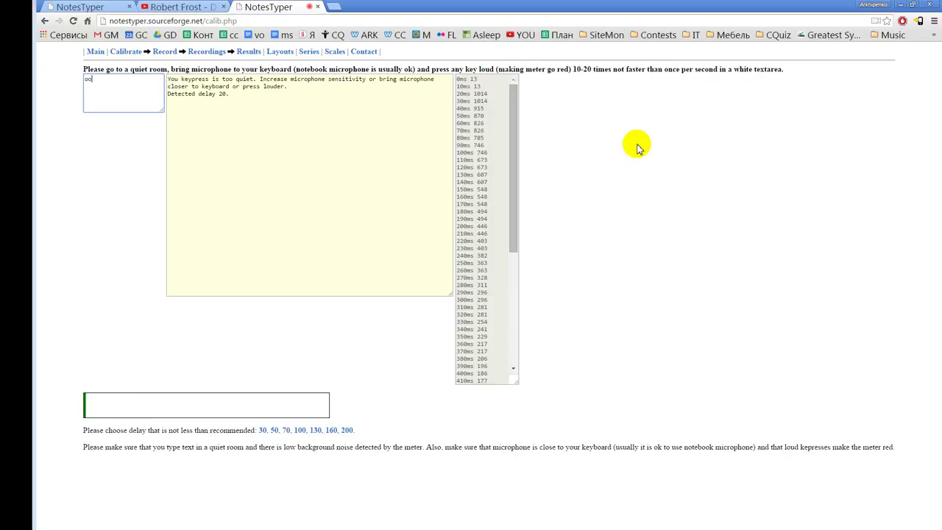
text(o)
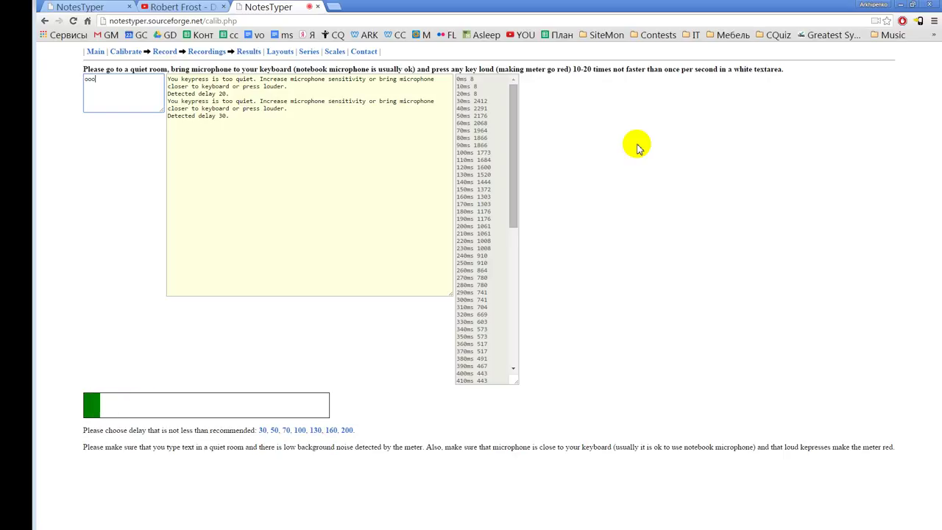
text(o)
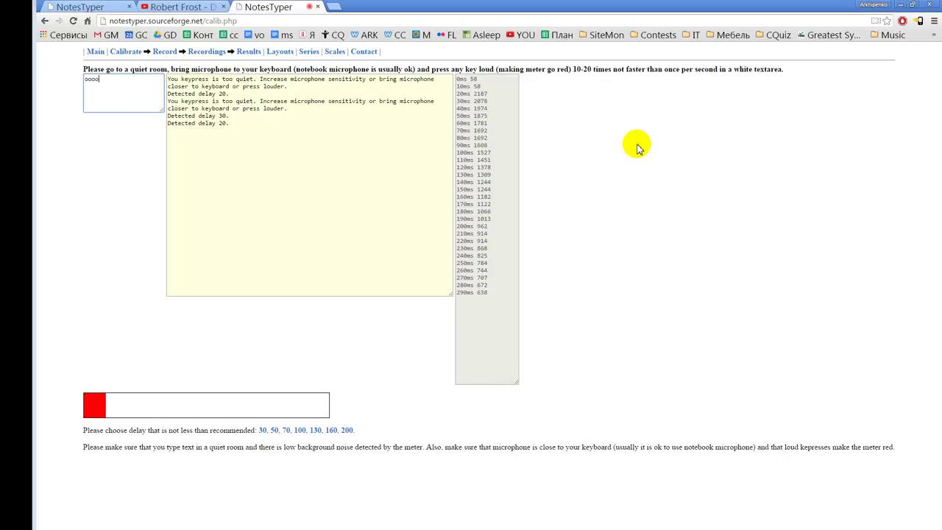
text(o)
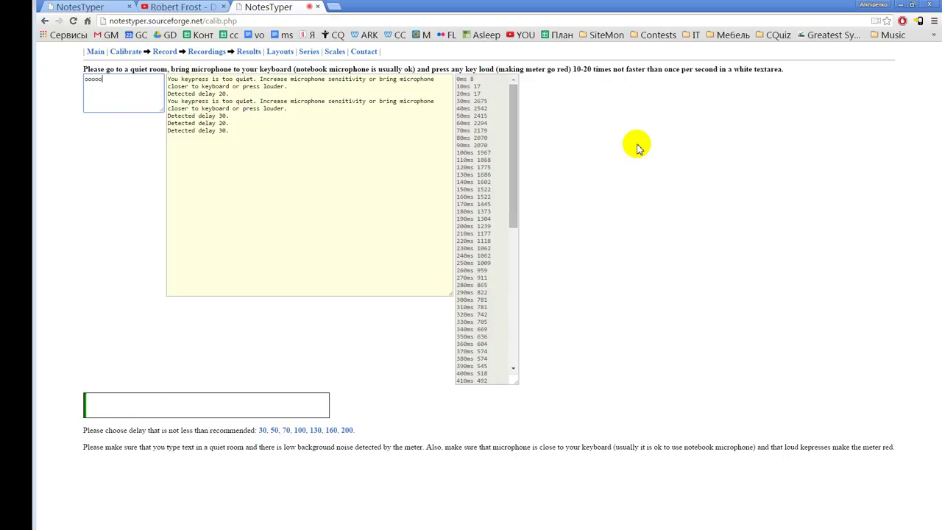
text(o)
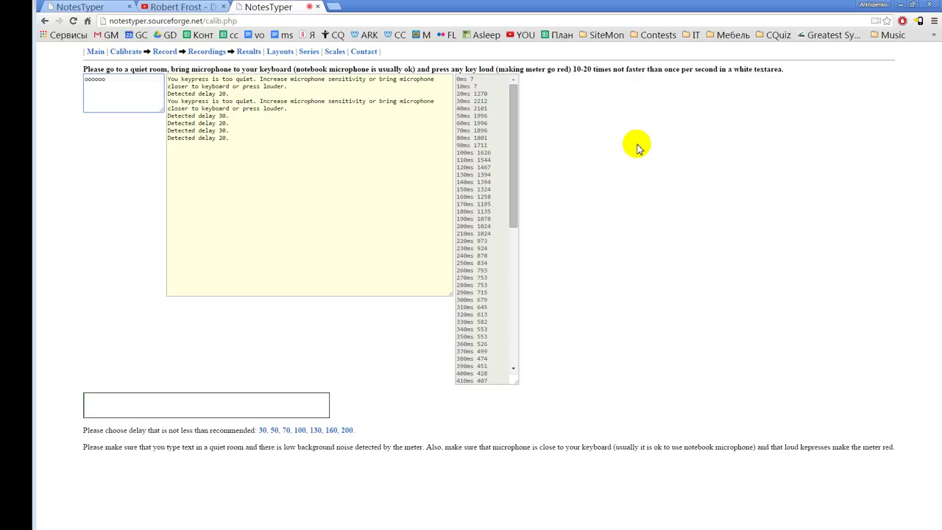
text(oo)
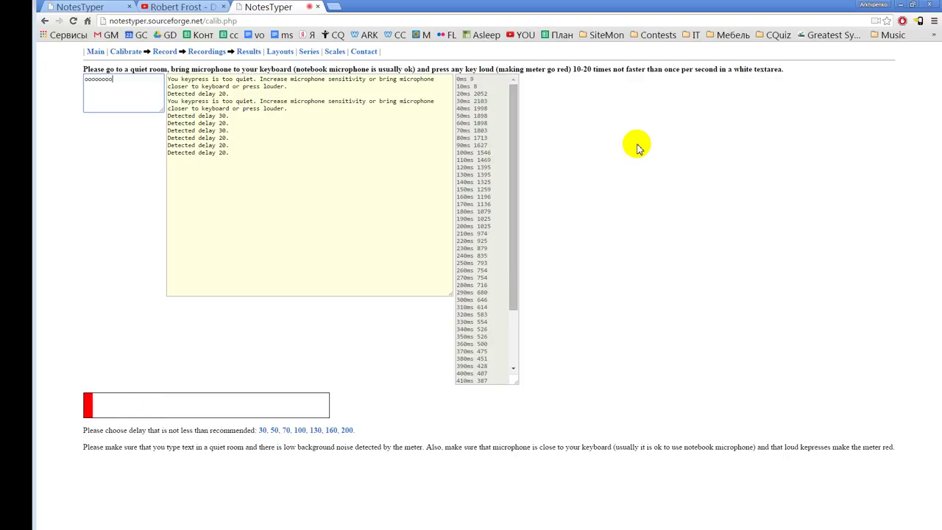
text(o)
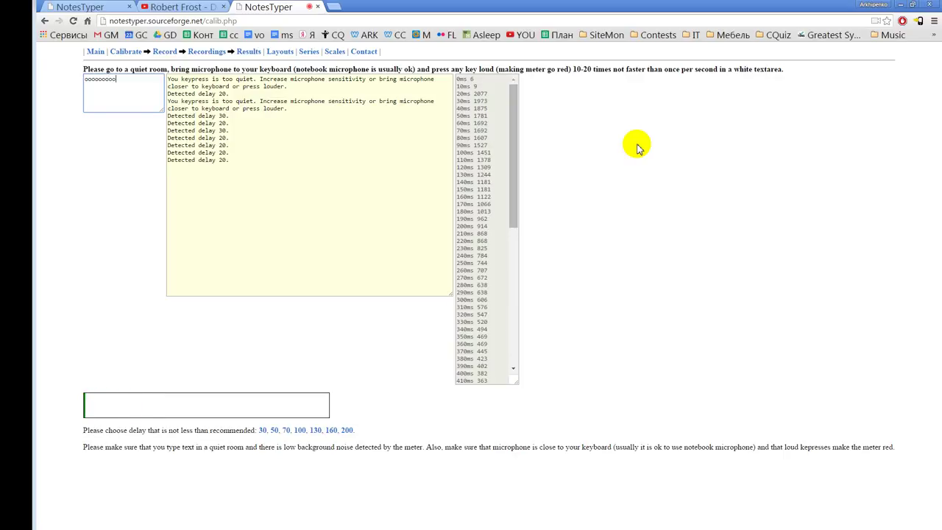
text(oo)
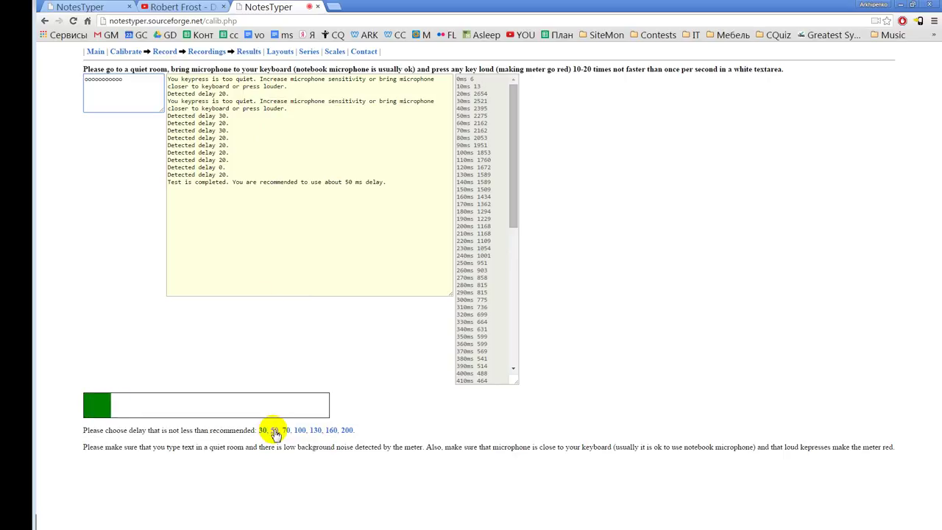
click(274, 430)
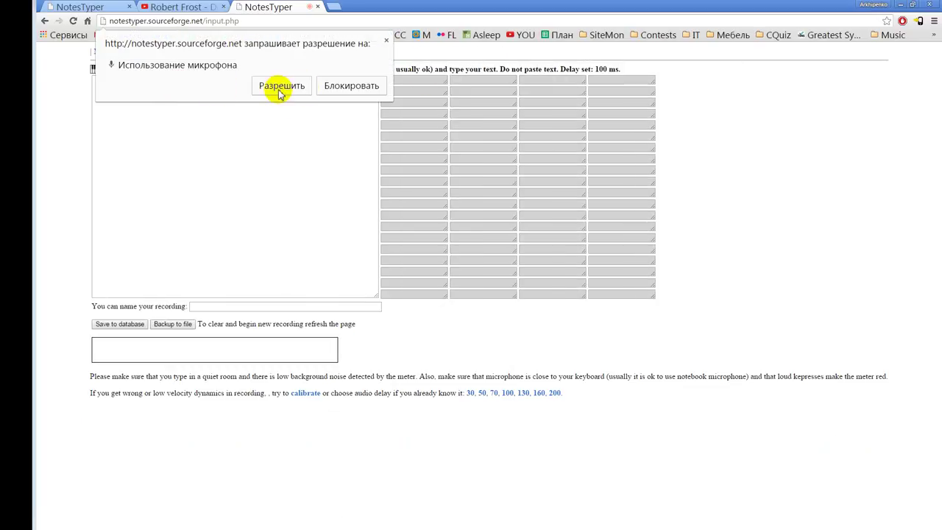
click(281, 86)
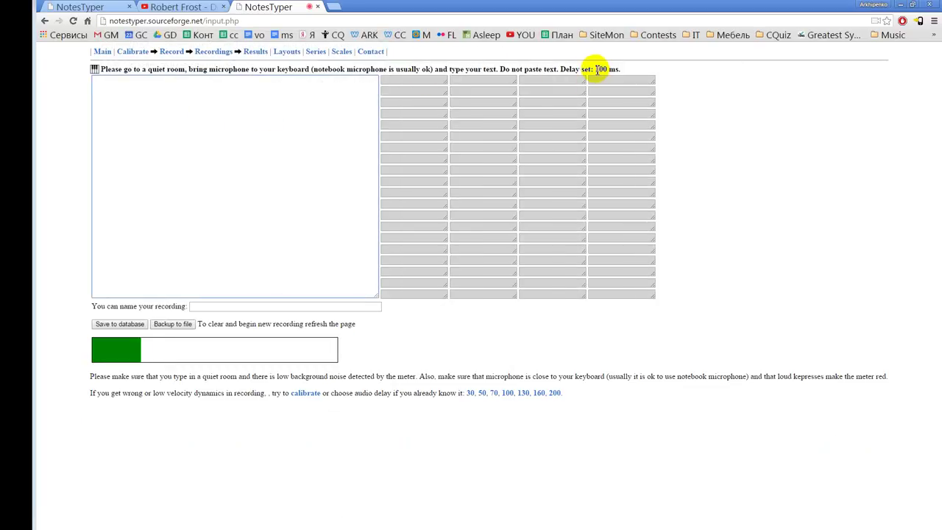
click(482, 392)
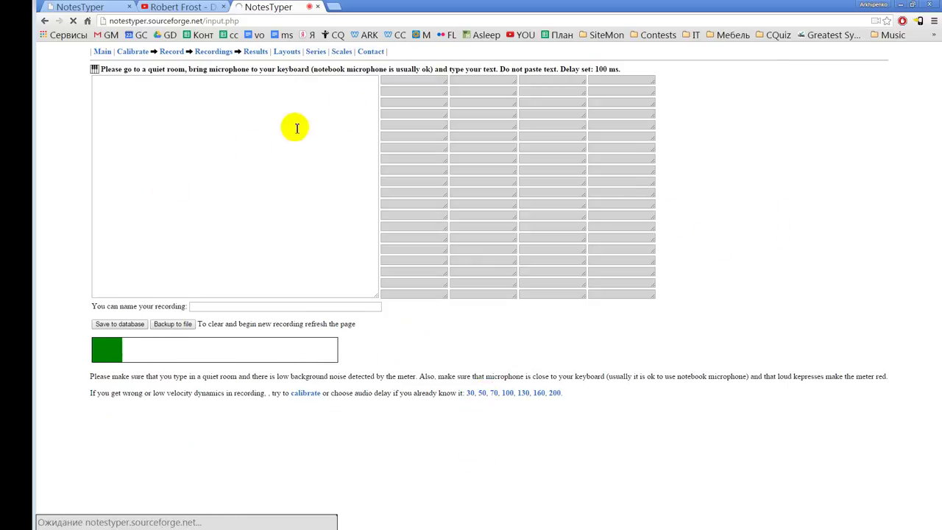
click(278, 90)
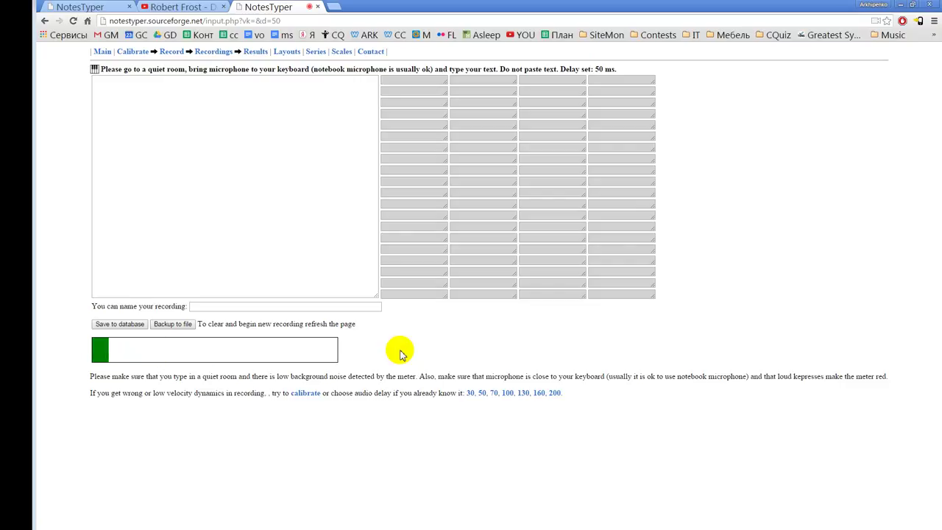
click(298, 22)
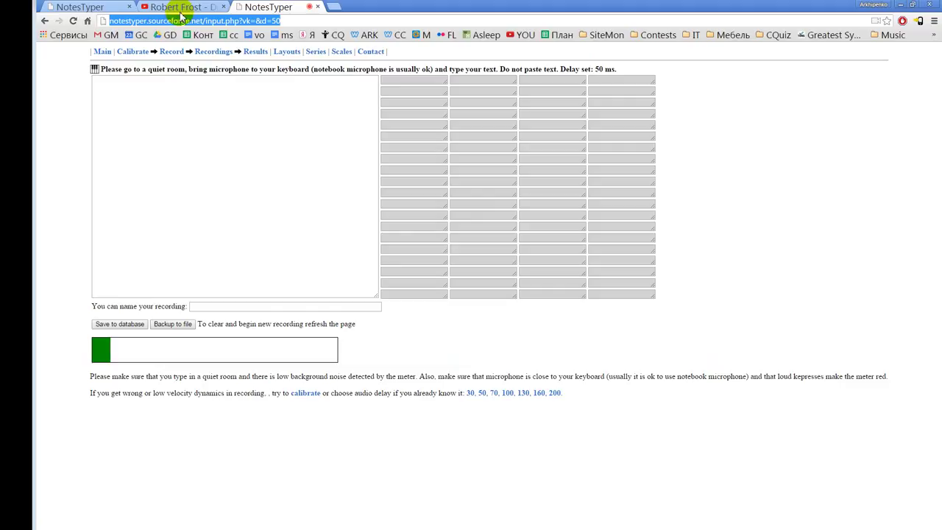
click(68, 98)
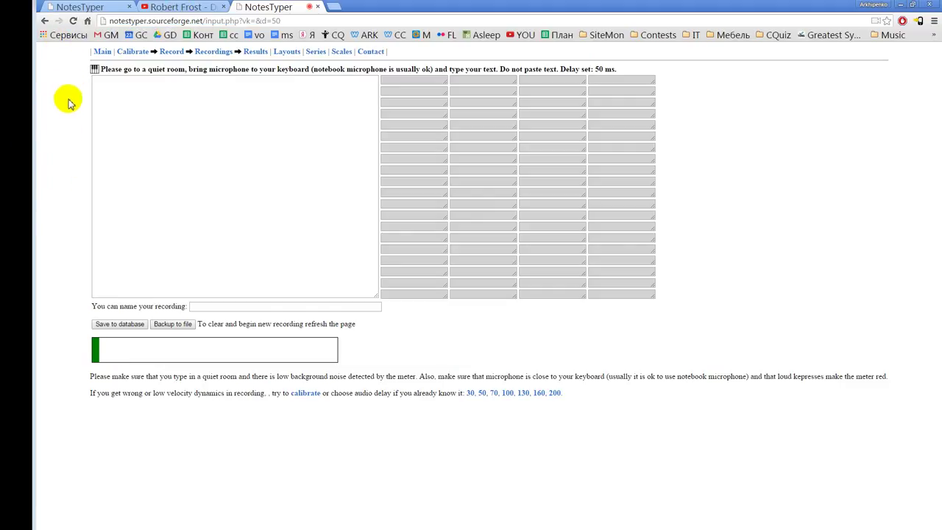
click(147, 132)
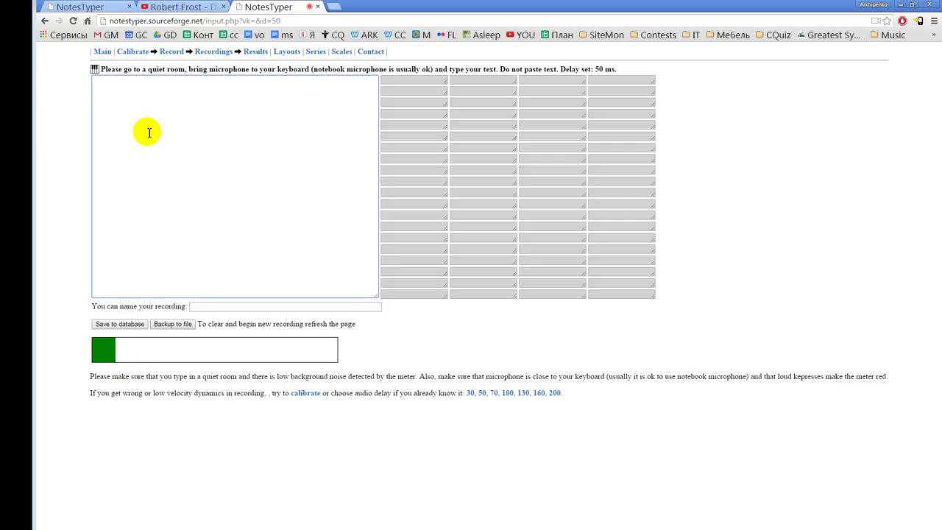
Type the fast, slow, quiet and loud sample sentences, then name it 'Test recording'.
click(148, 132)
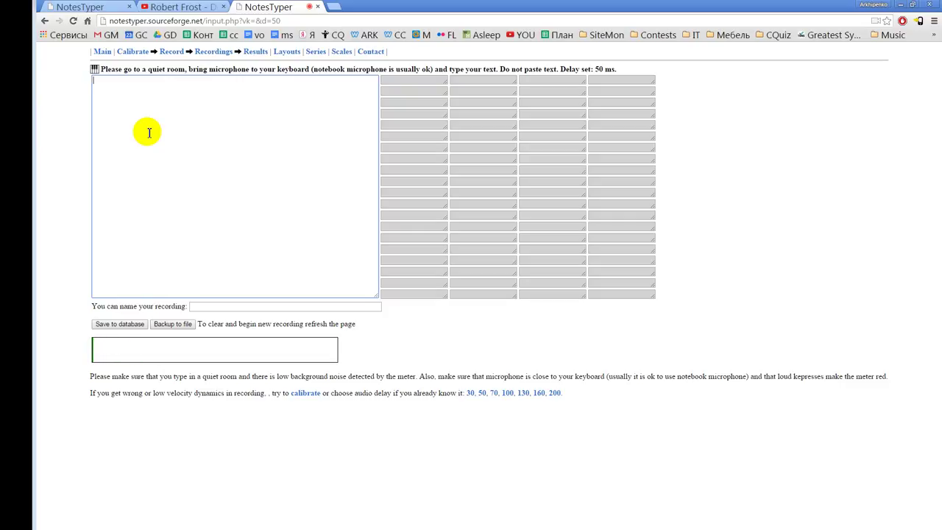
text(Typi)
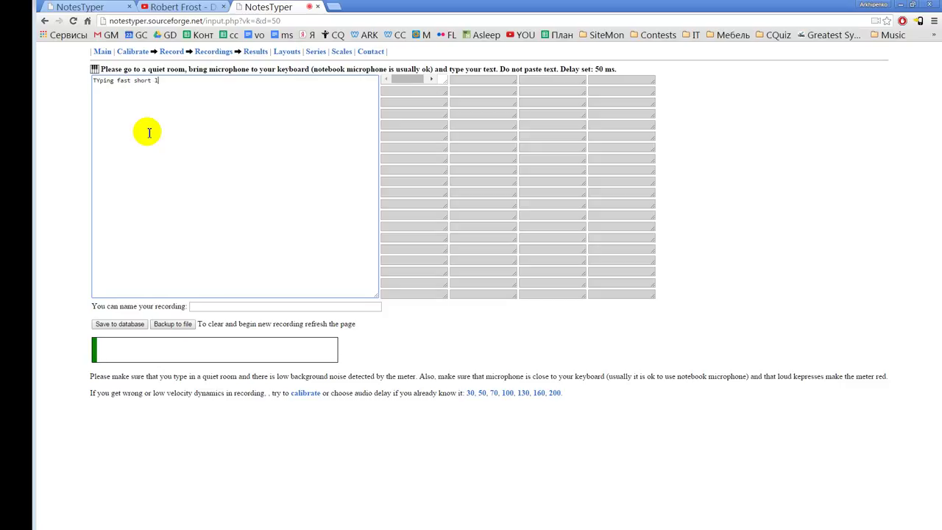
text(ers)
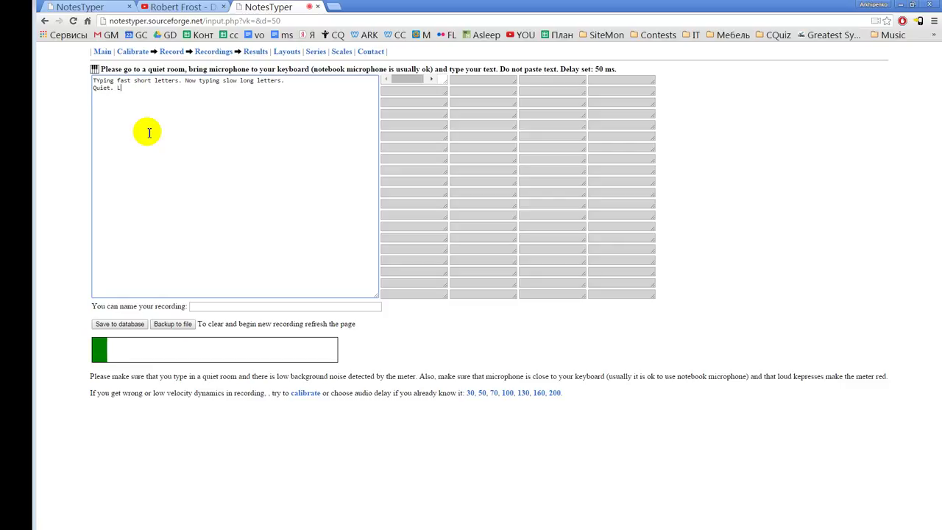
text(oud loud loud loud.)
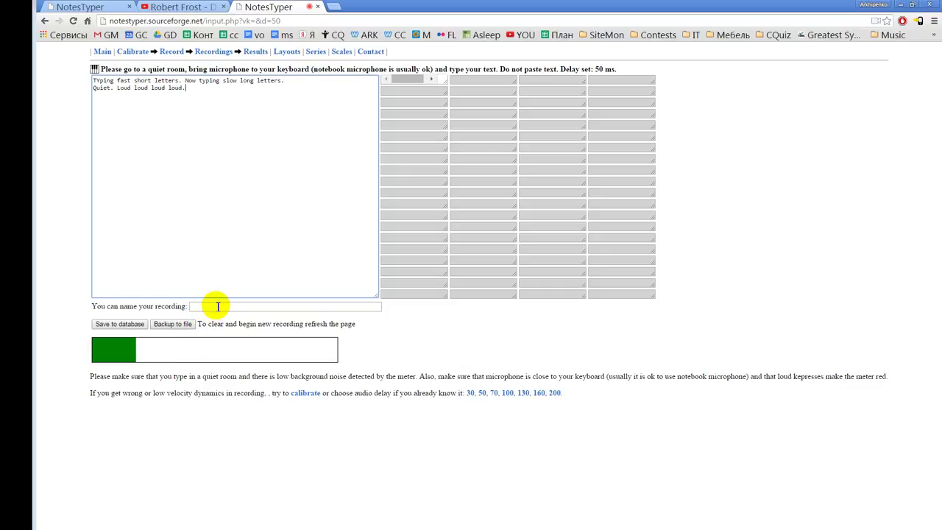
click(218, 306)
text(Test r)
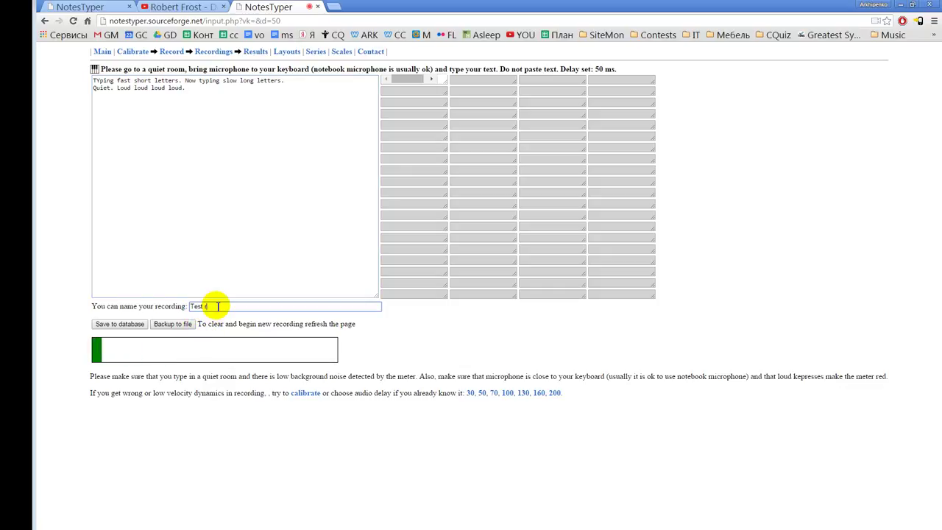
text(ecording)
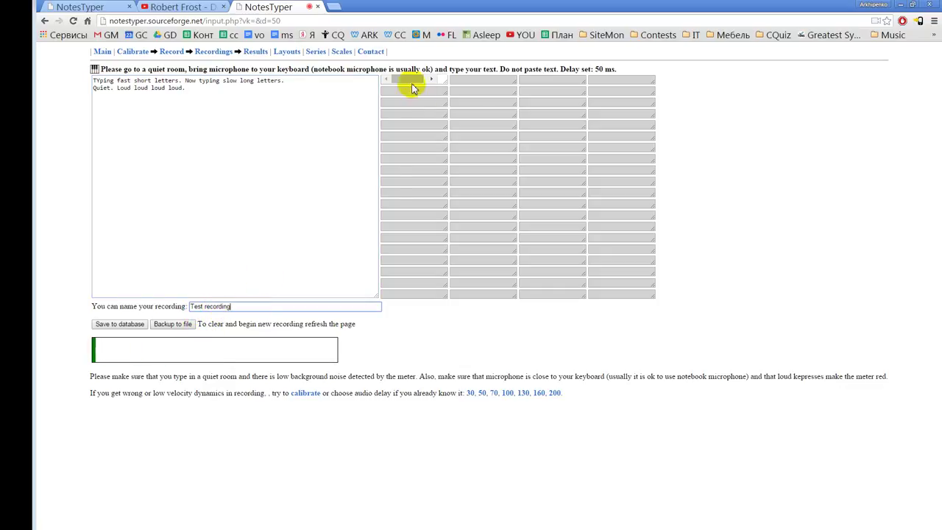
Enlarge the first data box, select some keystroke rows, then shrink it back.
drag(443, 84, 728, 366)
drag(726, 168, 721, 346)
drag(333, 82, 552, 207)
drag(726, 361, 366, 56)
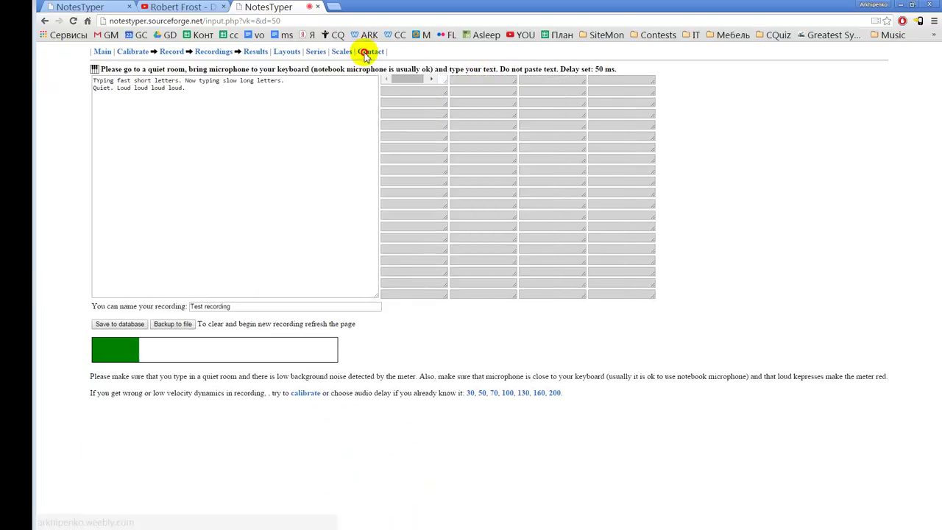
Back up the recording to the file input (1).txt.
click(169, 326)
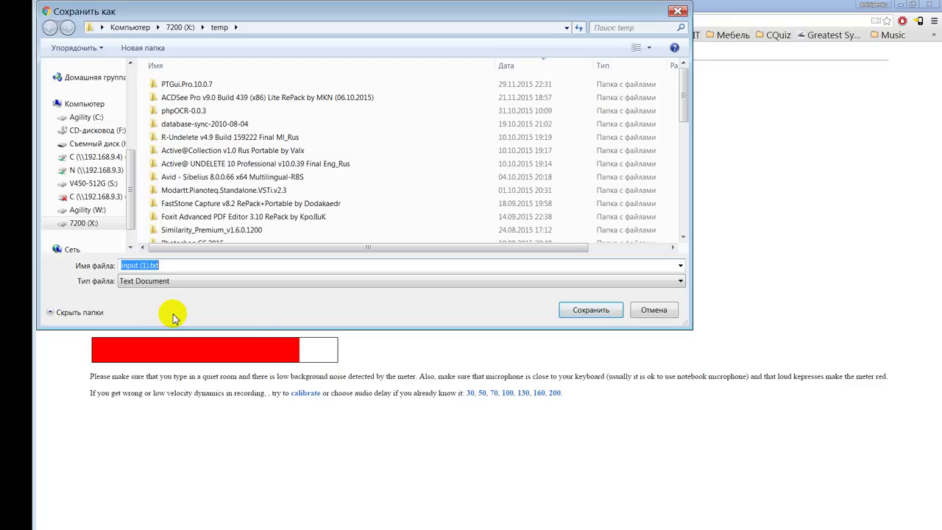
click(586, 307)
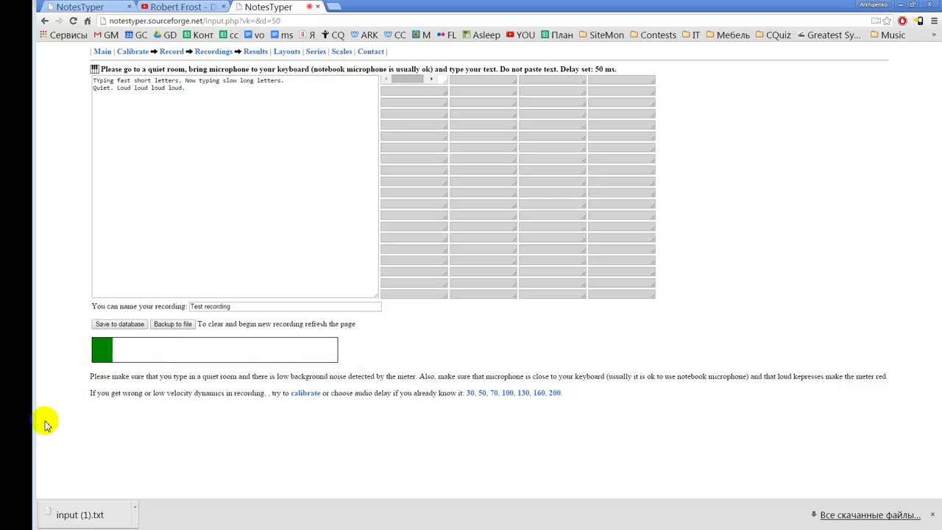
Check the microphone recording devices, then dismiss the downloads bar.
right_click(17, 489)
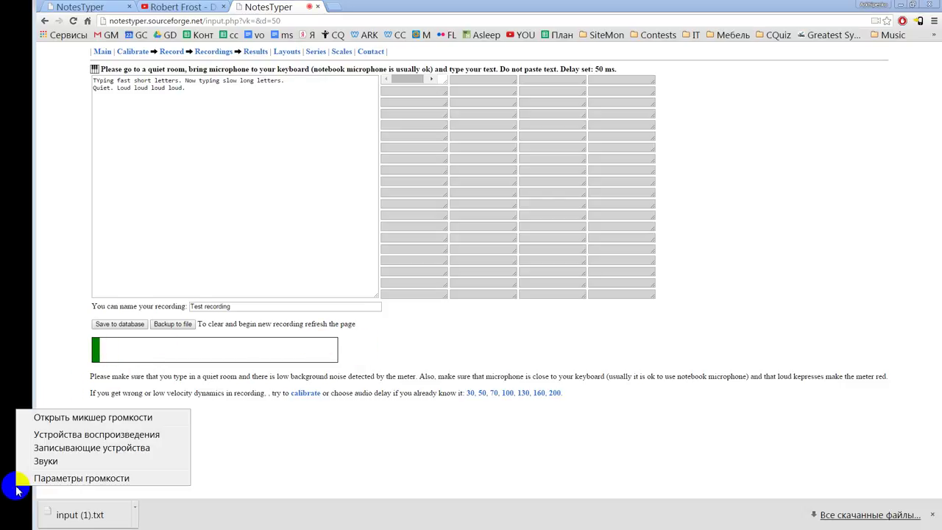
click(135, 446)
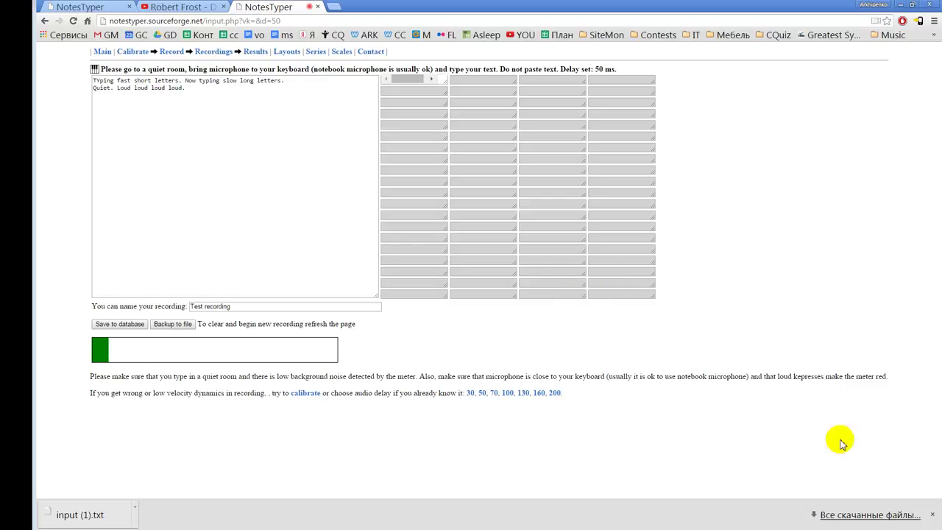
click(933, 514)
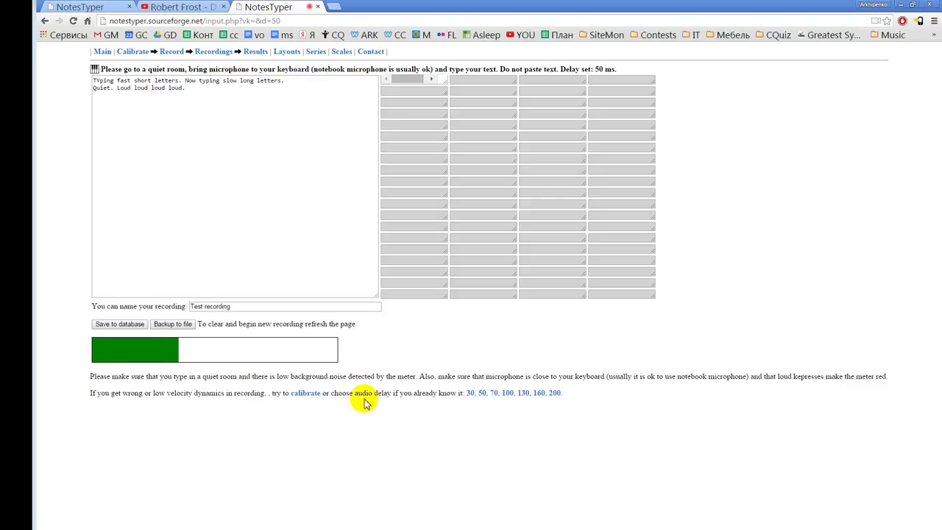
Save 'Test recording' to the database and look over its coef.php MIDI settings page.
click(129, 327)
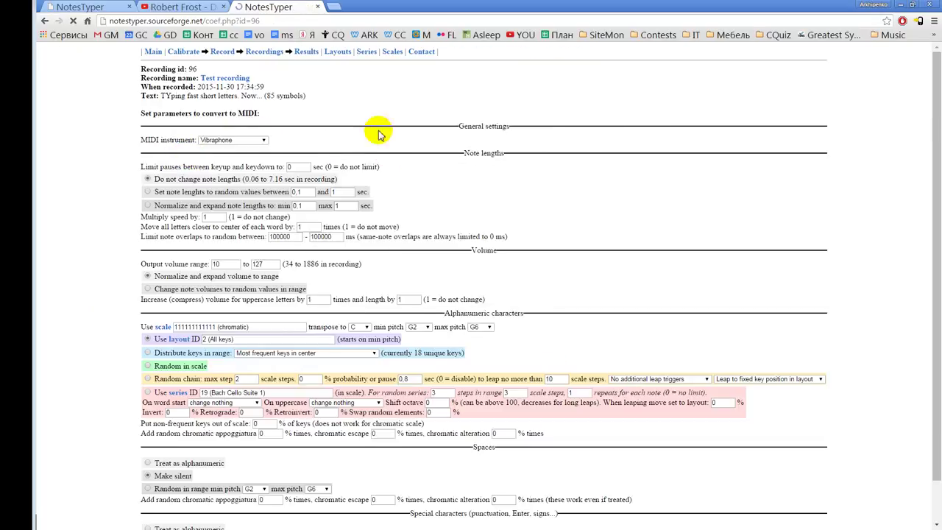
scroll(117, 186, down, 1)
scroll(116, 187, down, 2)
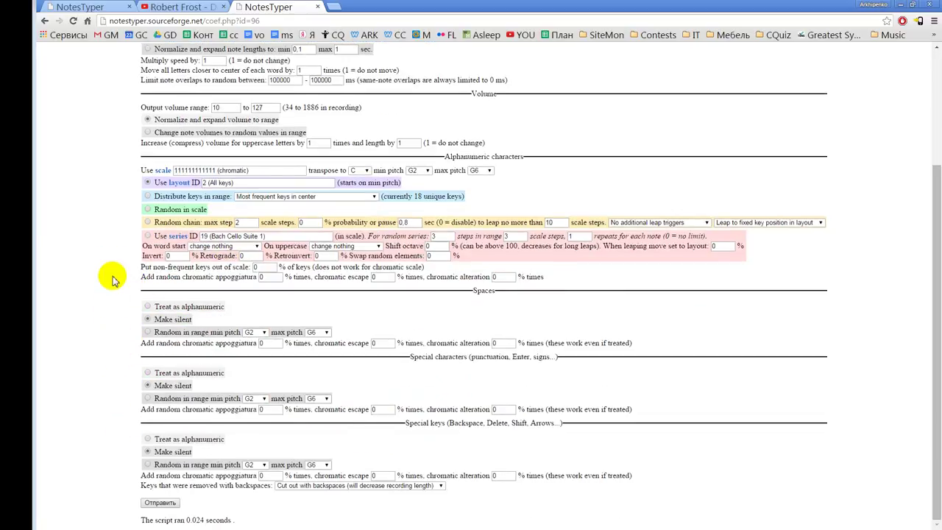
scroll(112, 277, up, 2)
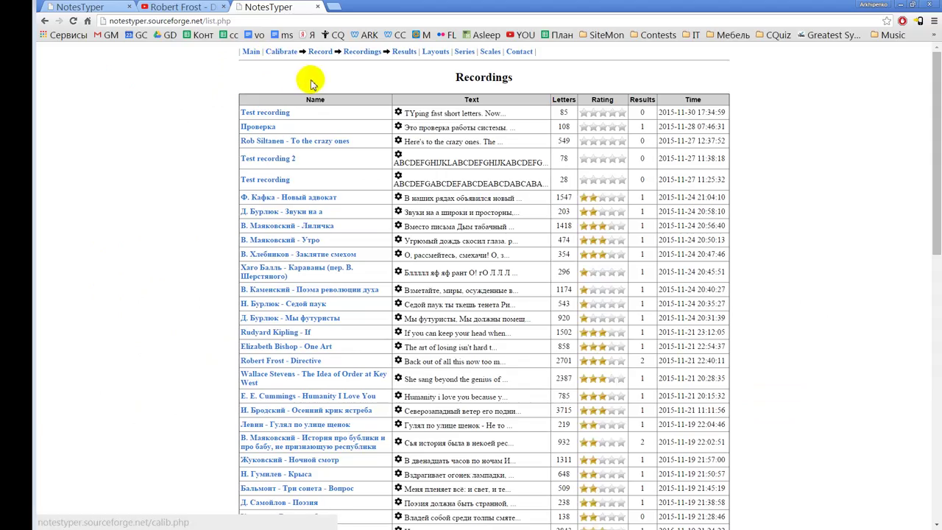
scroll(485, 213, down, 4)
scroll(468, 256, down, 5)
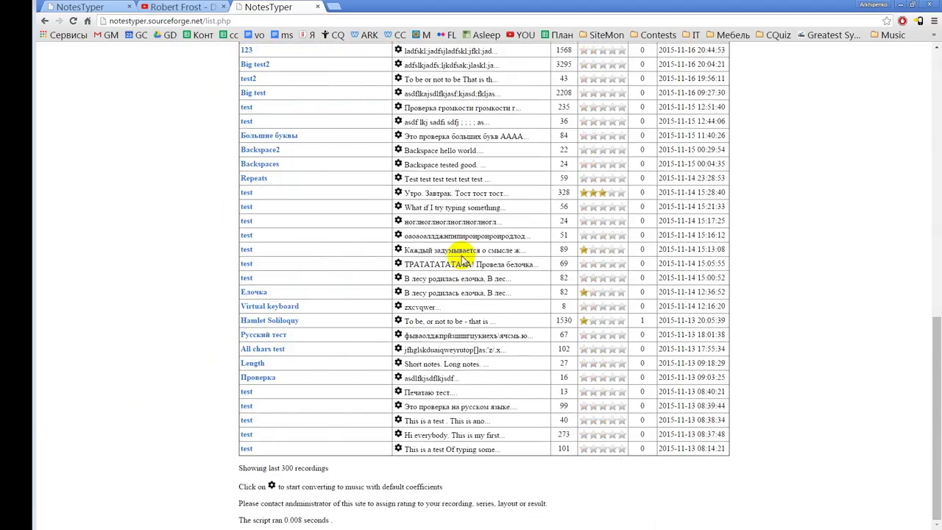
scroll(461, 258, up, 7)
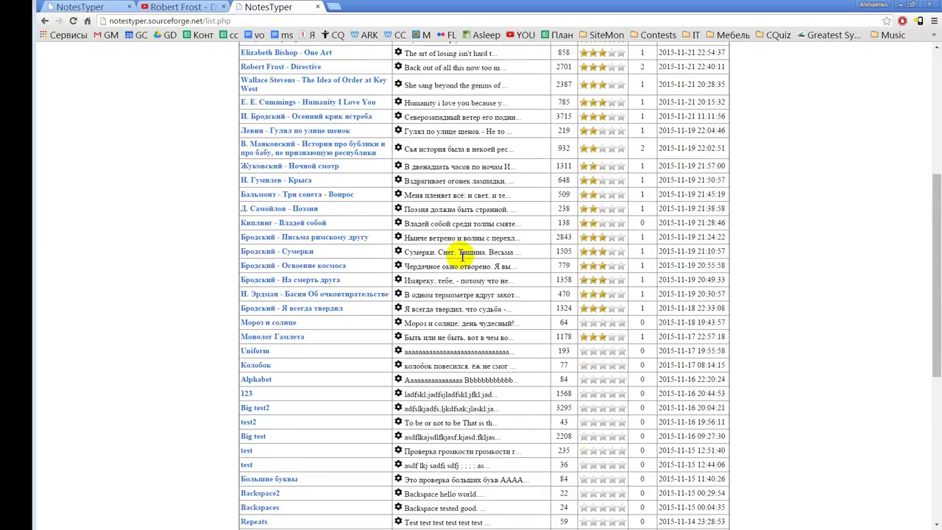
scroll(461, 257, up, 3)
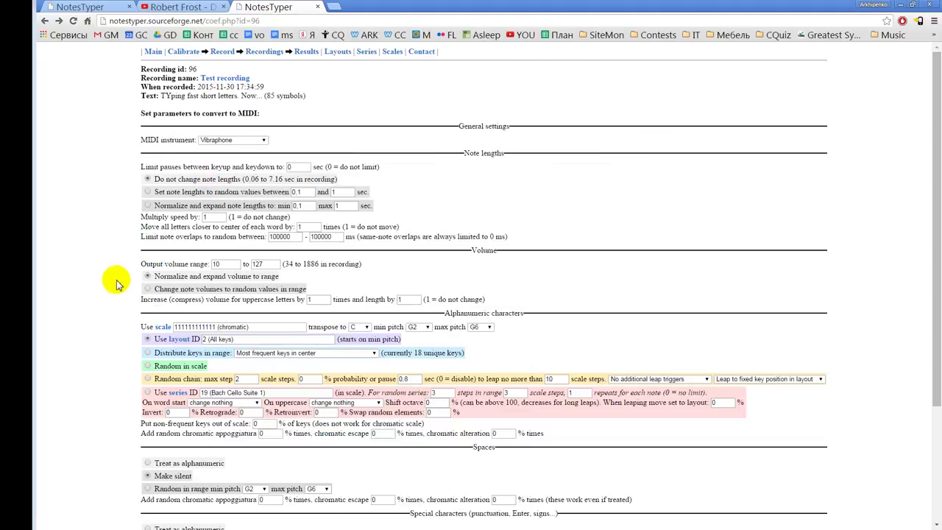
scroll(127, 228, down, 3)
scroll(243, 221, up, 3)
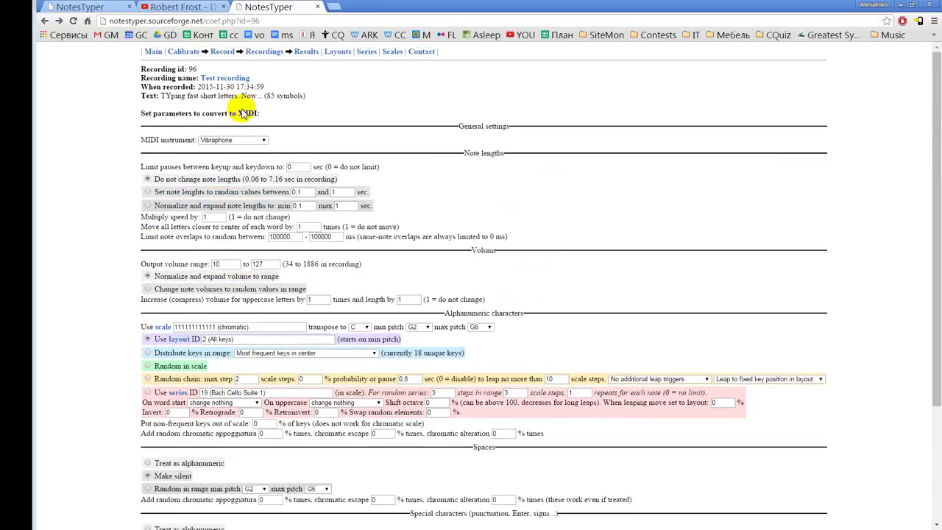
click(236, 80)
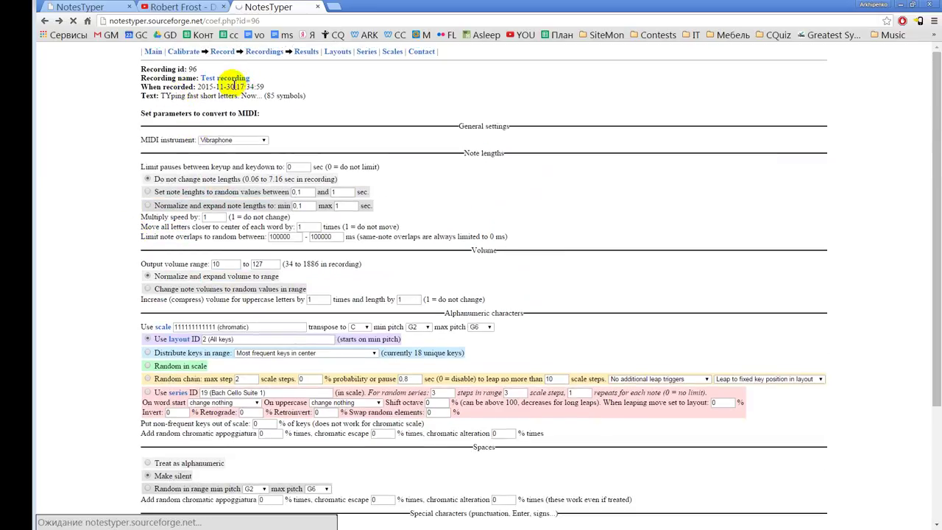
scroll(204, 319, down, 2)
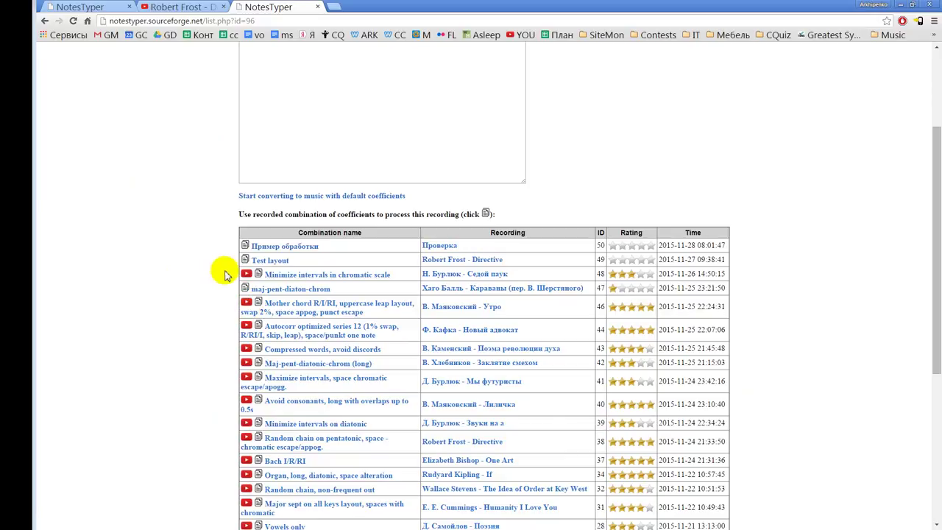
scroll(294, 331, down, 1)
scroll(302, 324, down, 5)
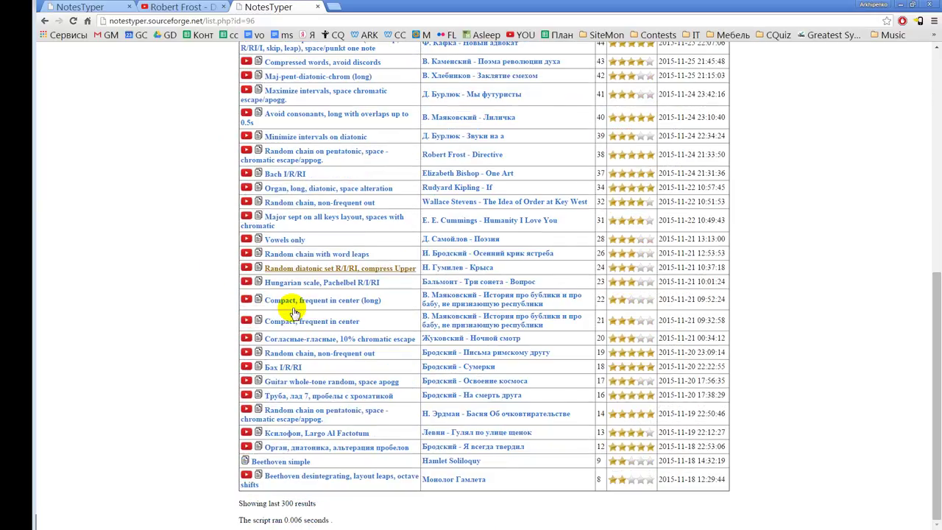
scroll(305, 305, up, 4)
scroll(291, 295, up, 1)
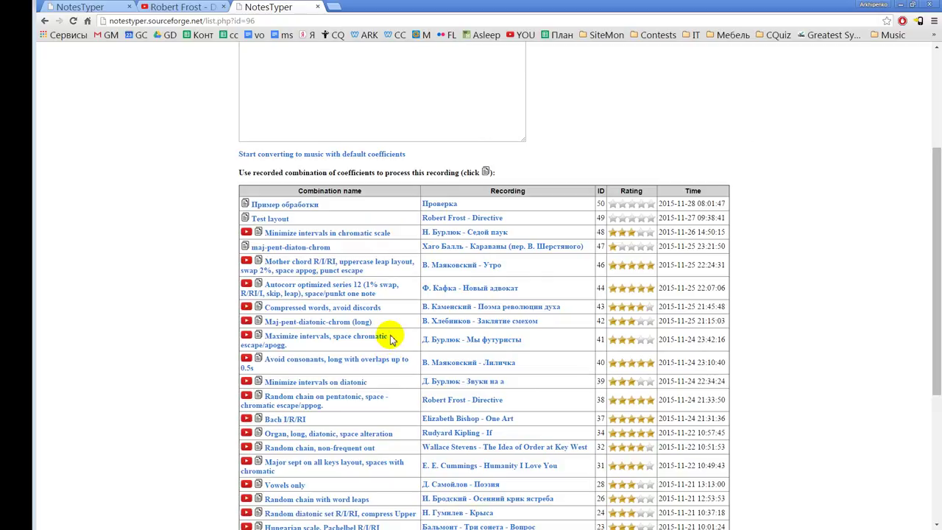
Convert 'Test recording' with default coefficients and submit the settings to generate its MIDI note chart.
click(437, 324)
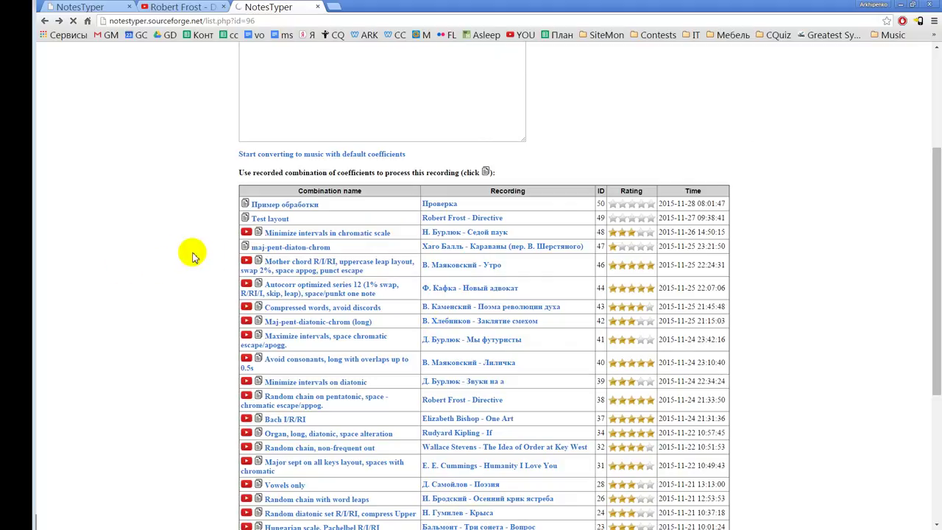
scroll(154, 229, up, 3)
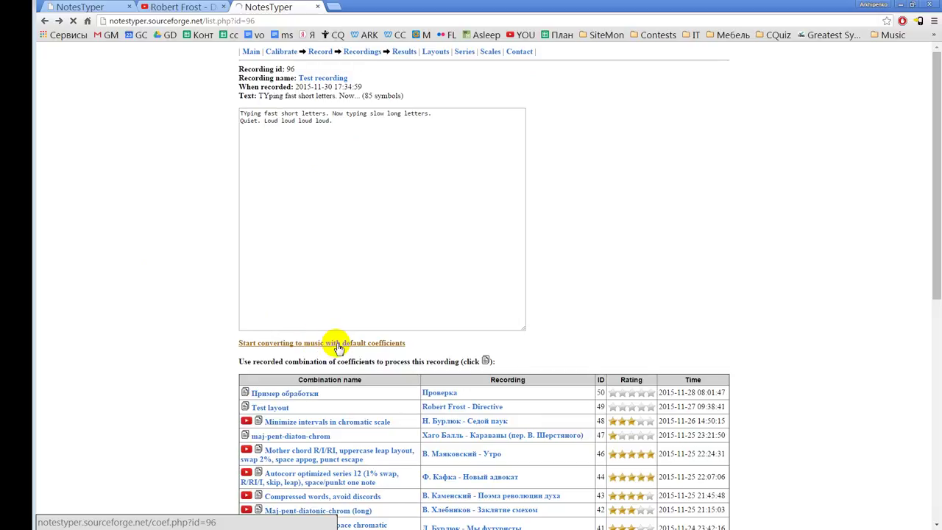
click(337, 346)
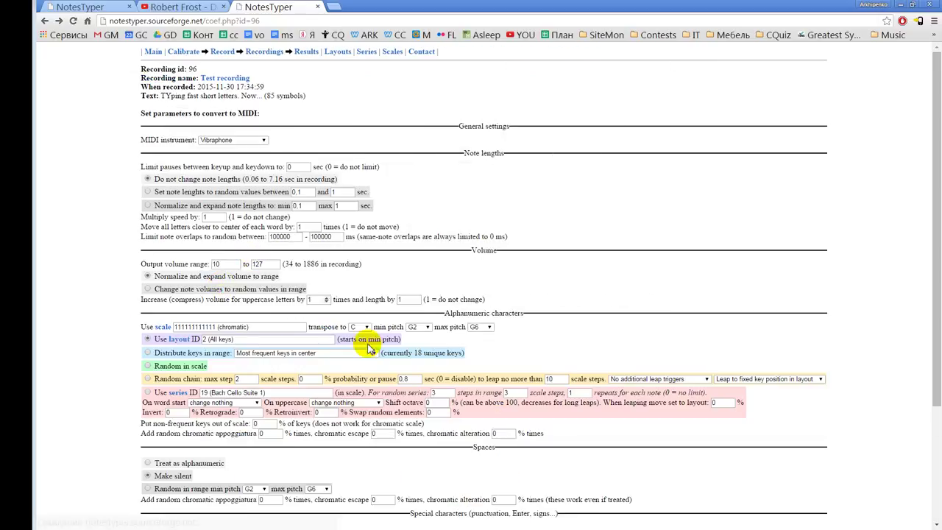
scroll(127, 446, down, 5)
click(157, 503)
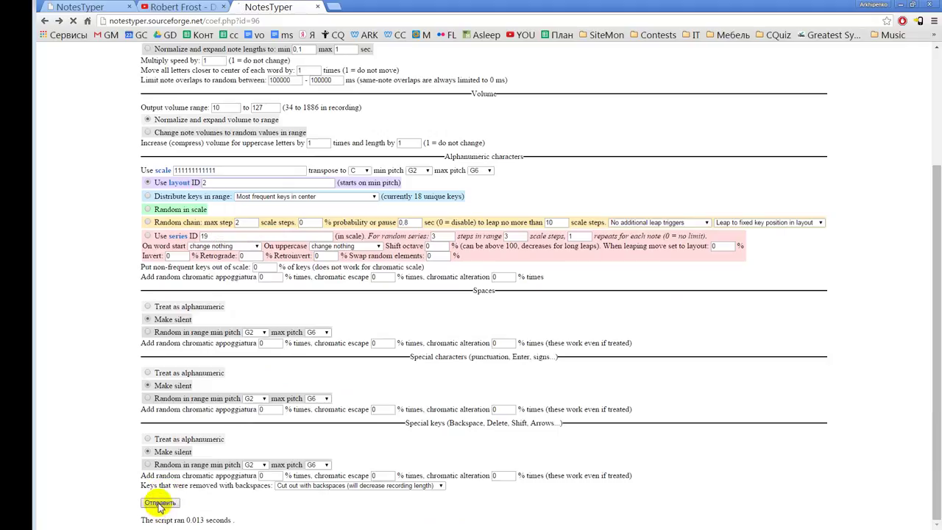
scroll(92, 246, up, 1)
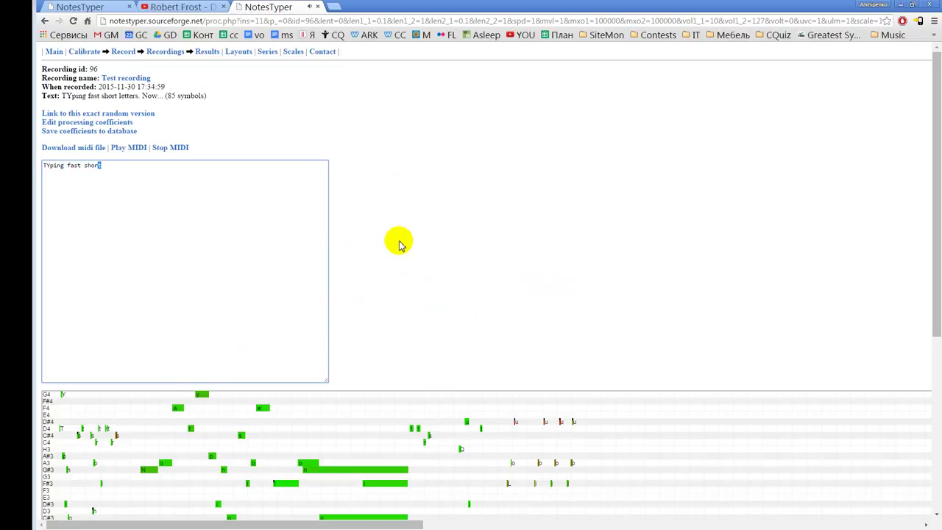
Scroll through the results and key table while the MIDI plays, then take focus off the replayed text.
scroll(399, 246, down, 1)
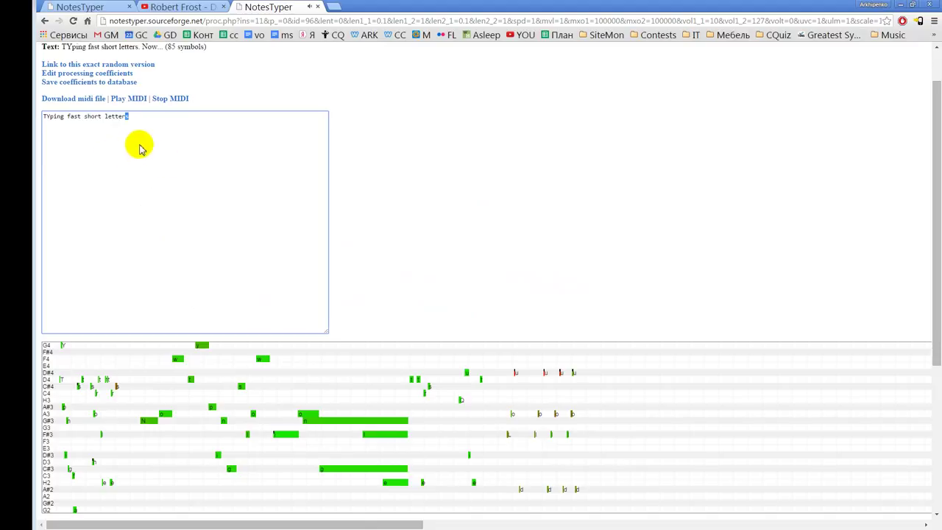
scroll(388, 263, down, 1)
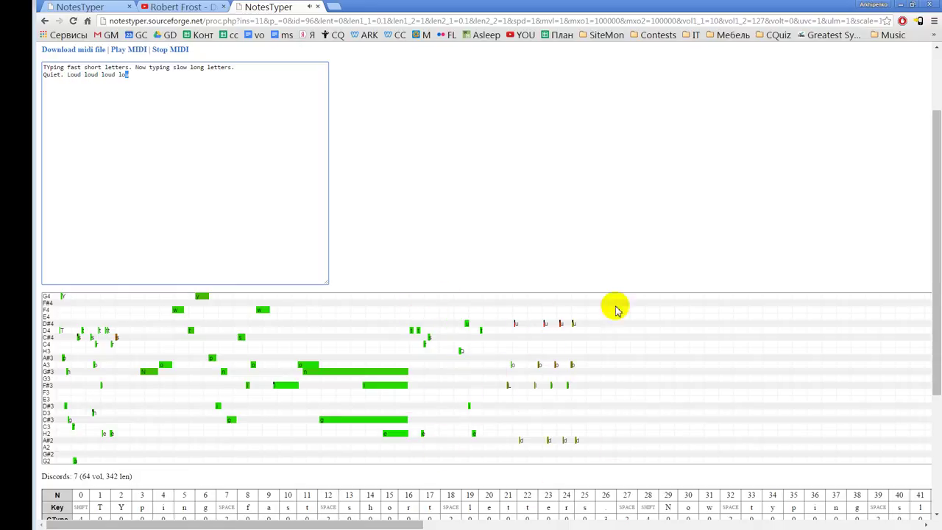
scroll(194, 455, down, 2)
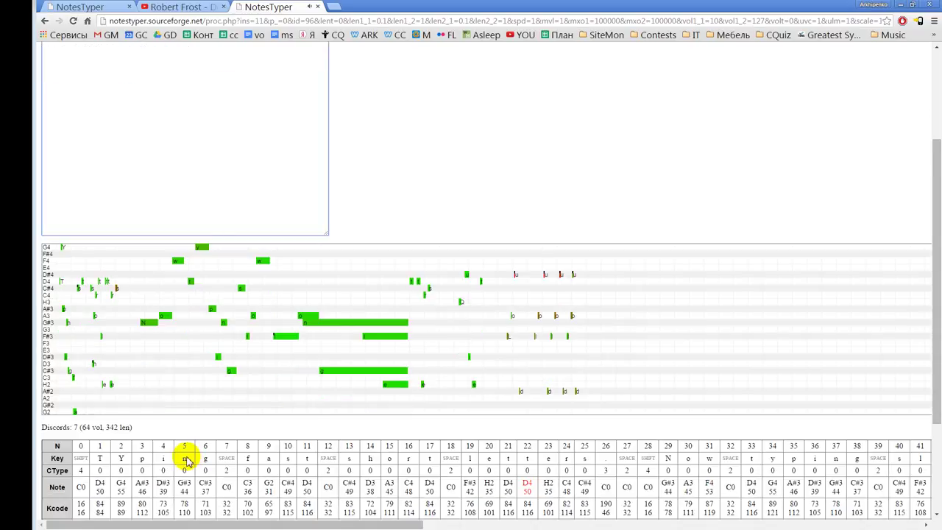
scroll(191, 456, up, 4)
scroll(461, 296, down, 1)
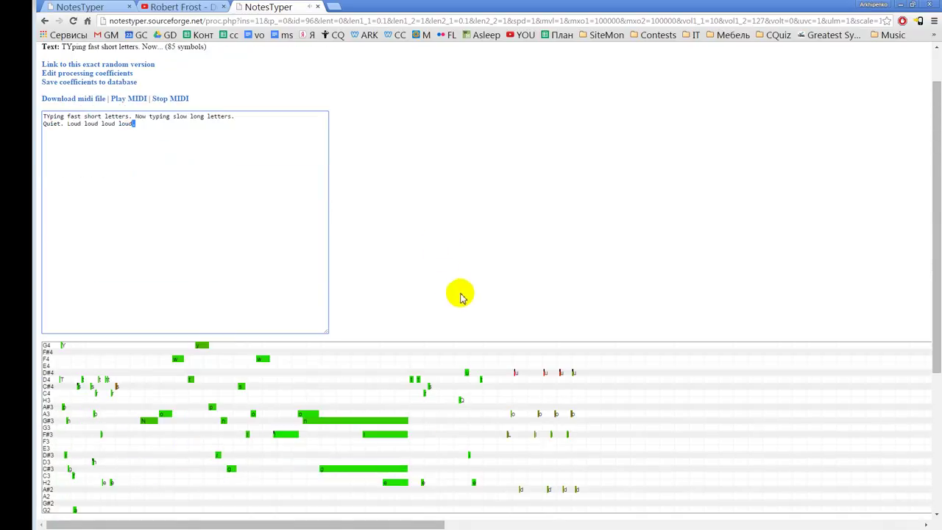
scroll(486, 317, down, 1)
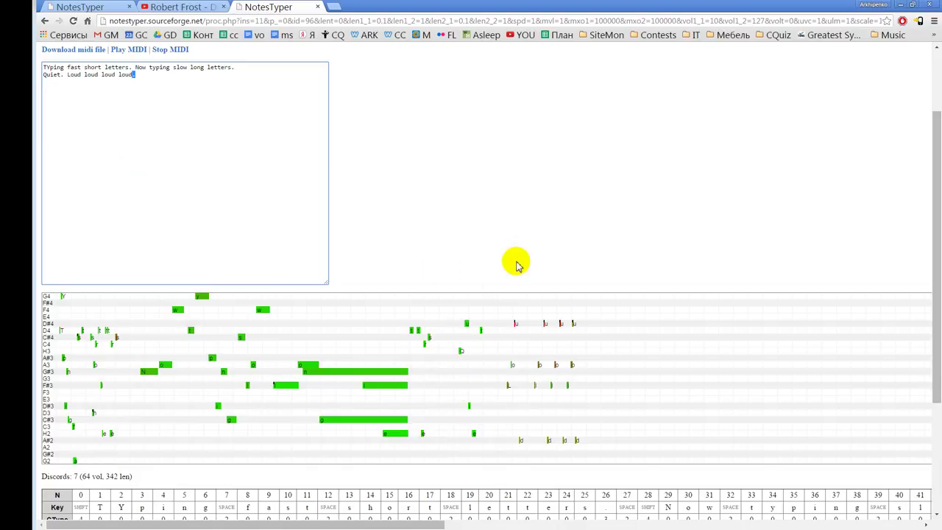
scroll(442, 263, up, 3)
scroll(445, 265, down, 2)
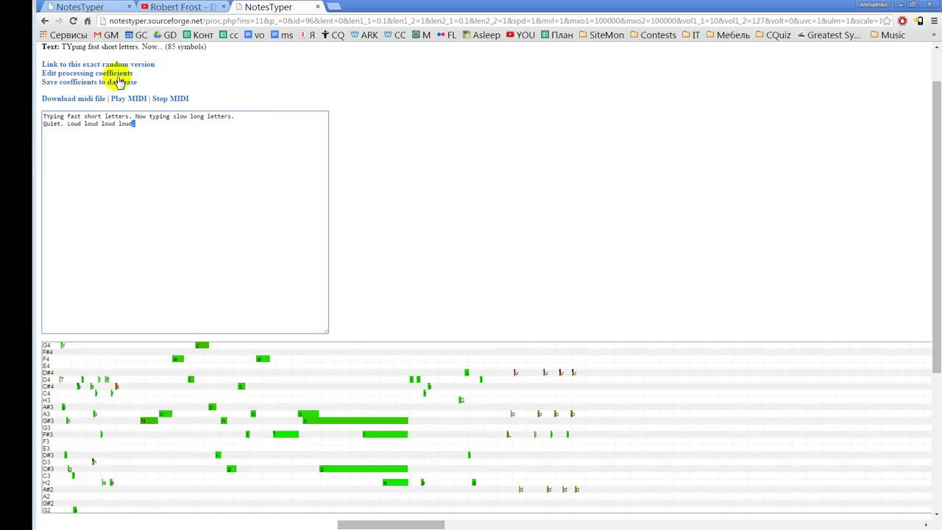
click(397, 184)
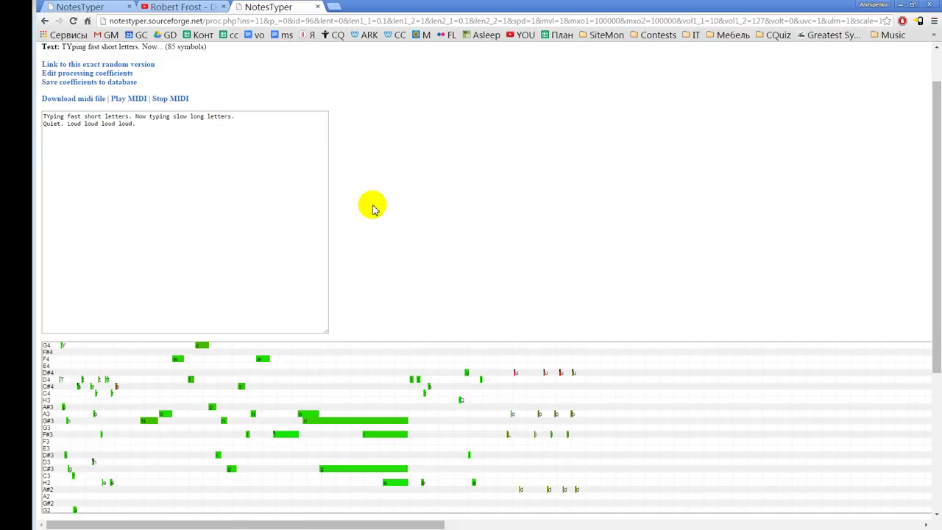
scroll(373, 209, up, 3)
click(103, 127)
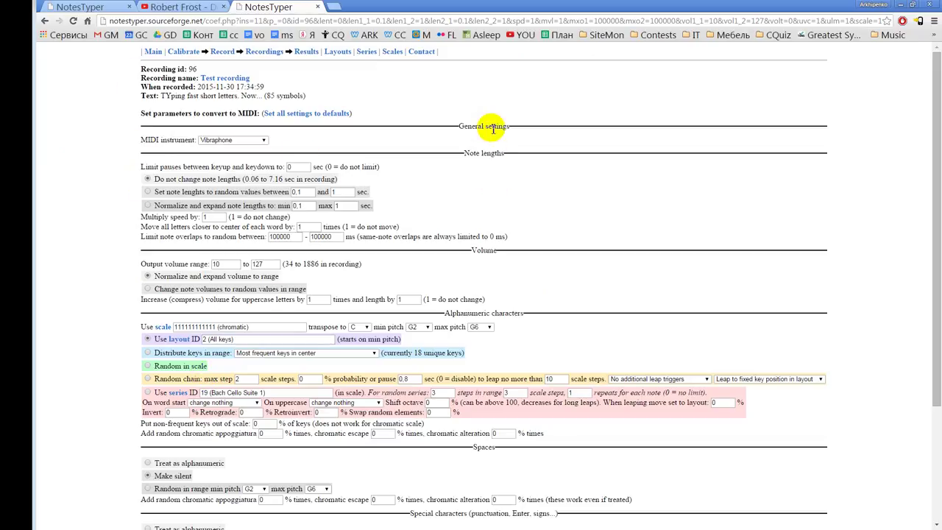
click(44, 21)
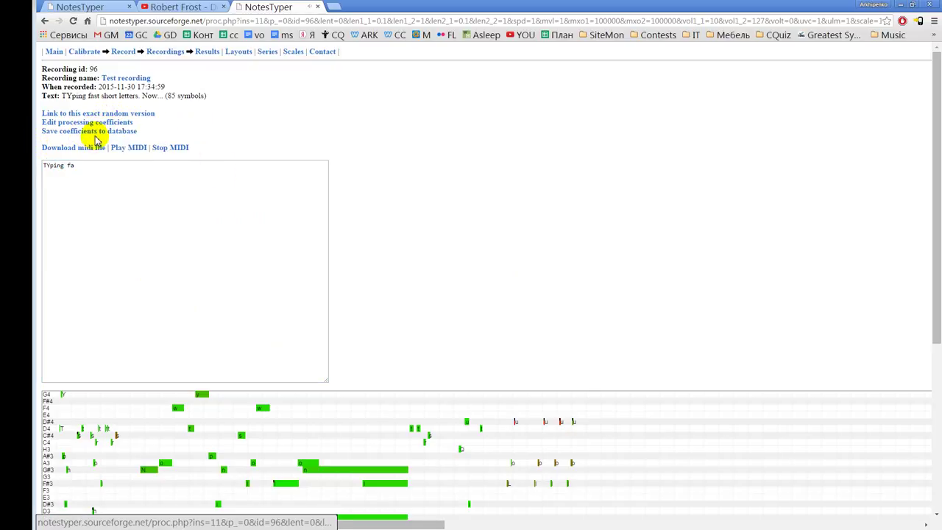
scroll(472, 298, down, 4)
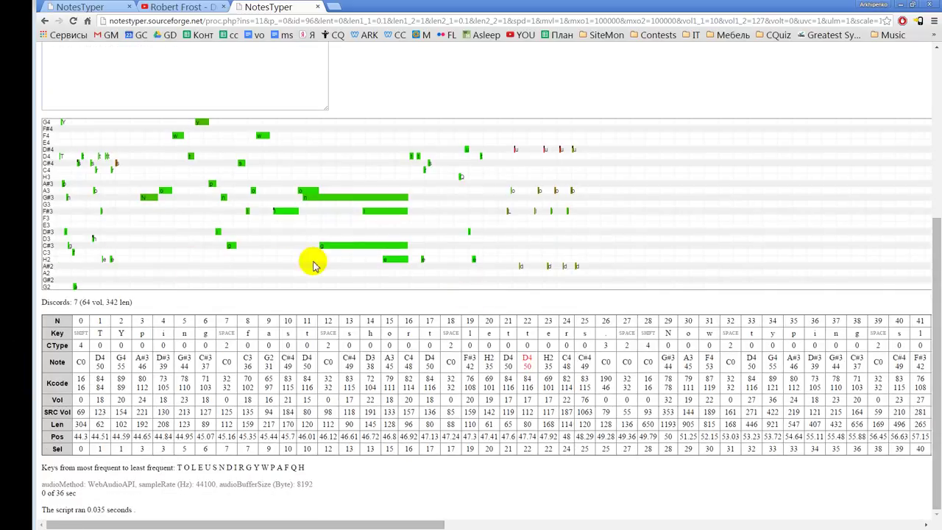
scroll(409, 386, up, 4)
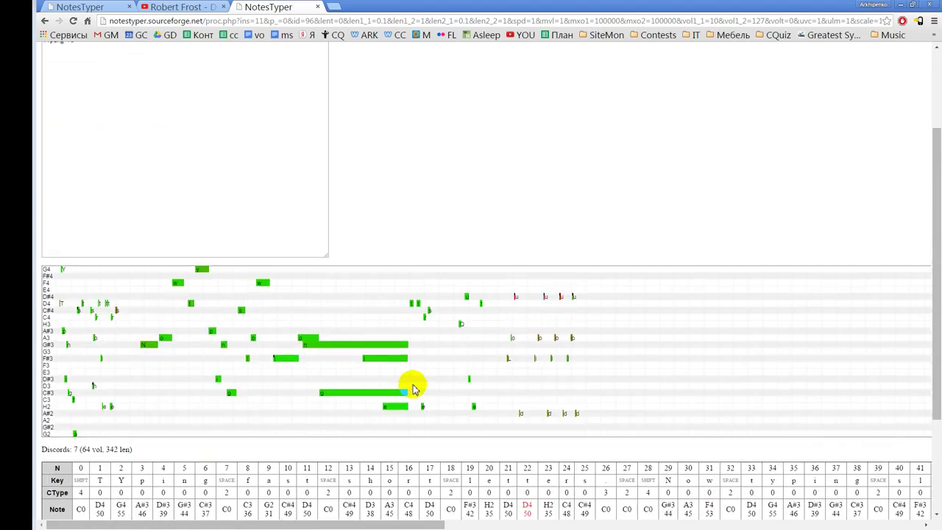
scroll(412, 387, down, 4)
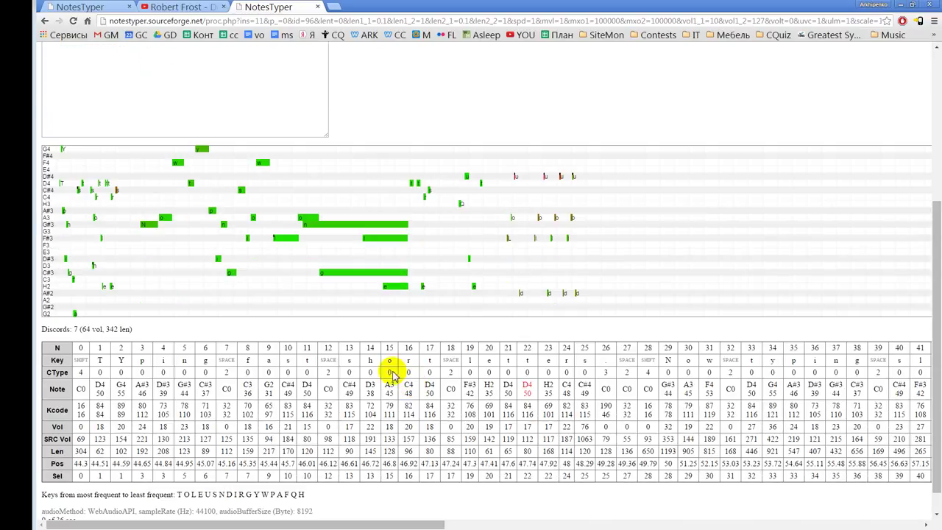
scroll(390, 372, up, 2)
scroll(390, 374, up, 2)
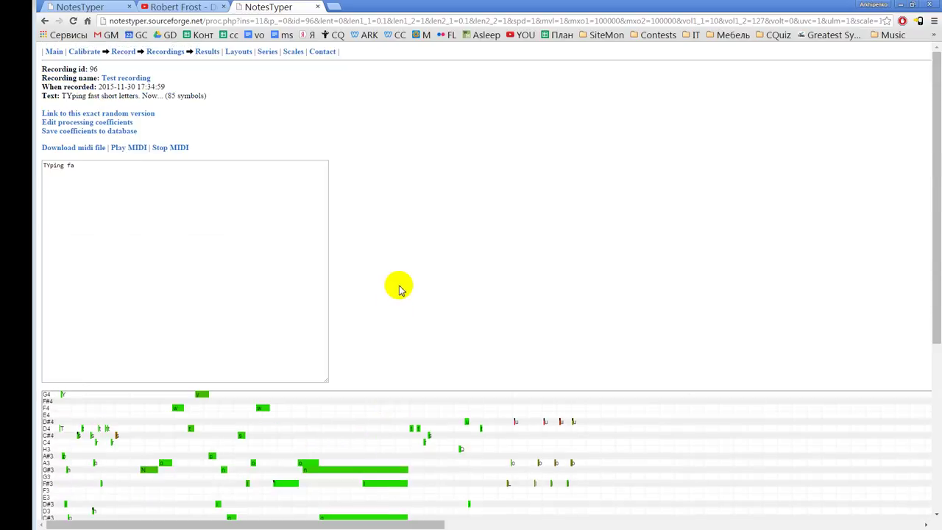
scroll(376, 229, down, 2)
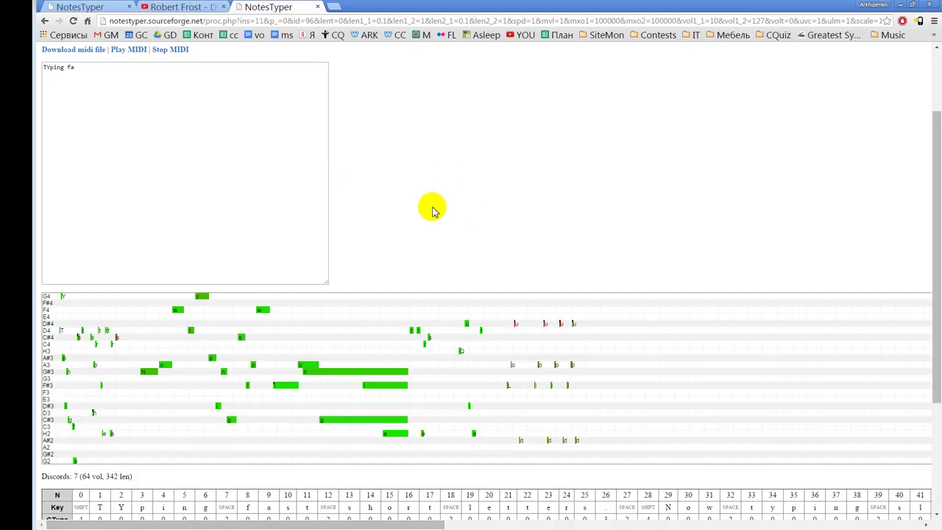
scroll(431, 206, up, 2)
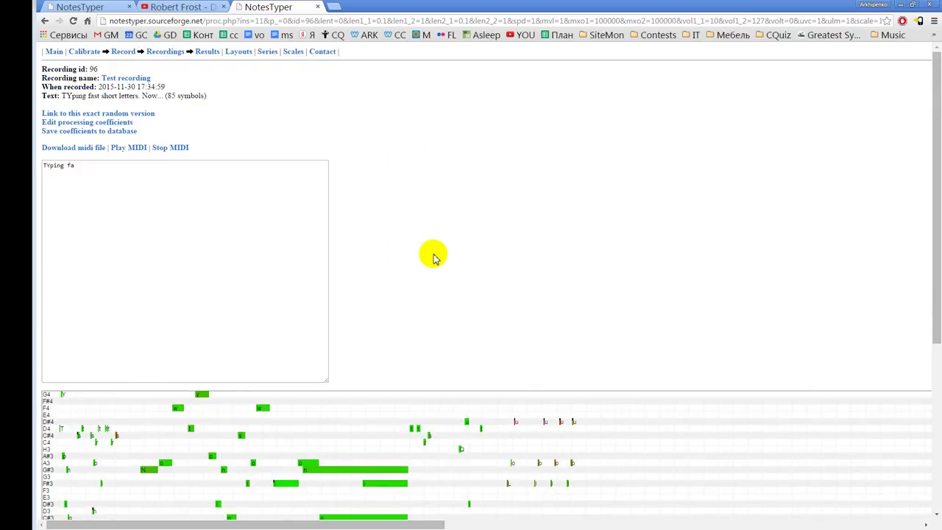
scroll(433, 255, down, 2)
scroll(433, 255, down, 1)
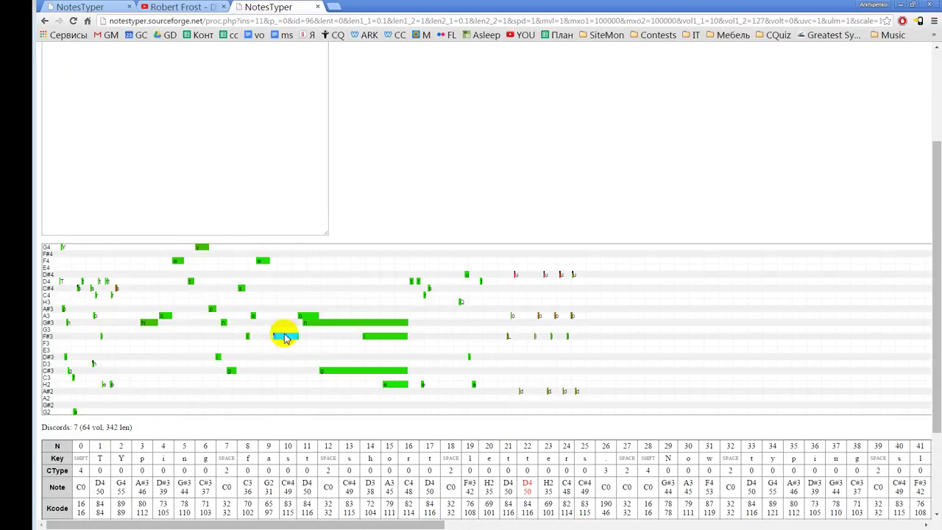
scroll(393, 295, down, 1)
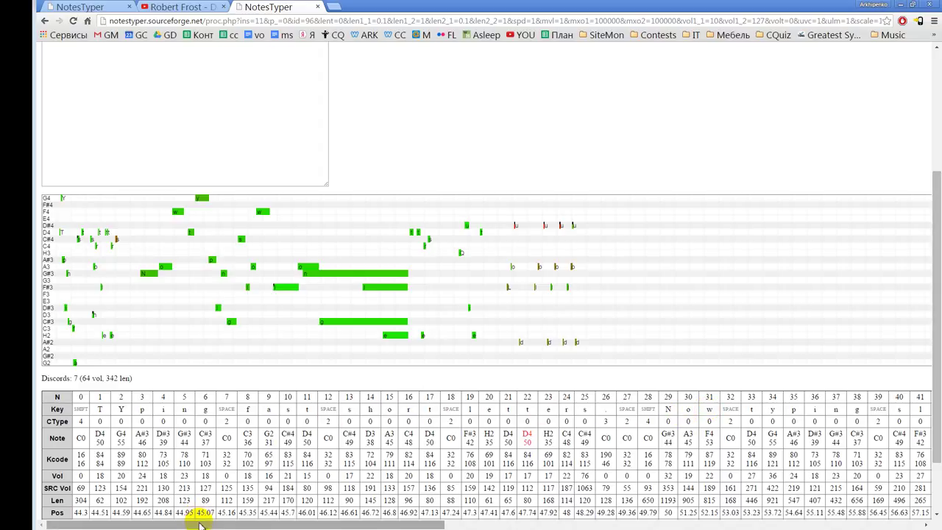
Move the piano roll and note table fully left to show the first notes and row labels.
drag(199, 524, 449, 524)
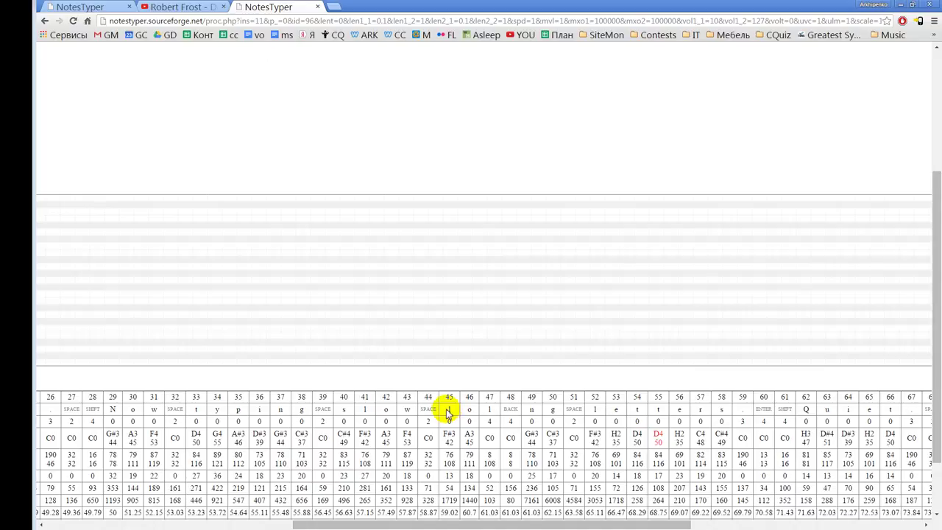
drag(462, 412, 507, 405)
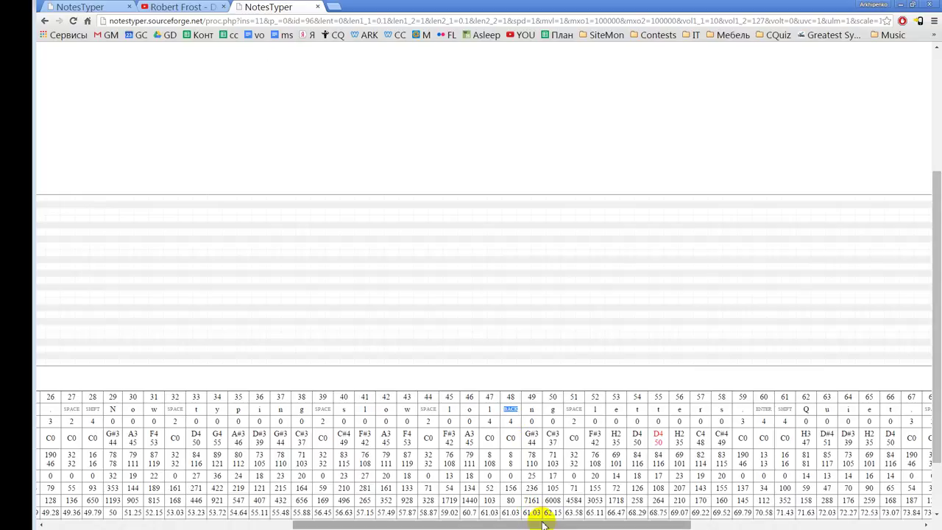
drag(545, 524, 284, 501)
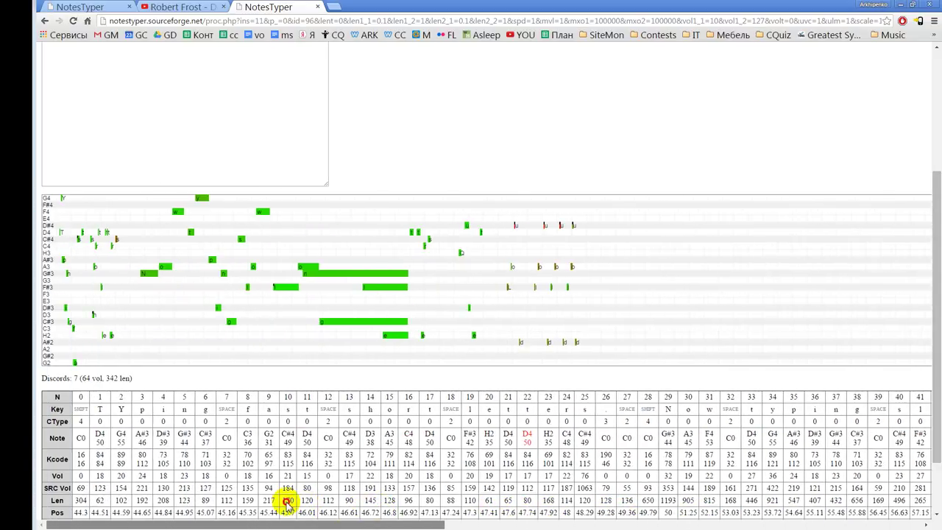
scroll(277, 295, up, 2)
scroll(307, 276, down, 1)
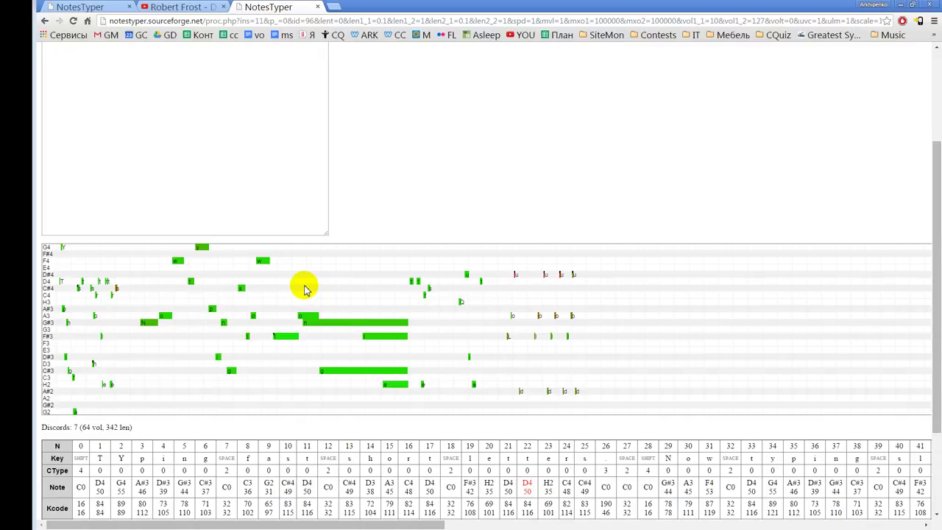
key(F5)
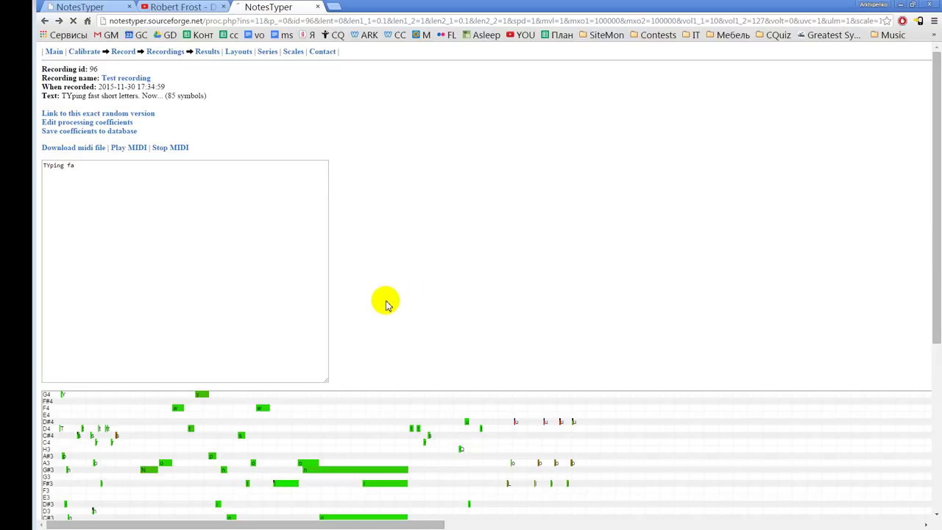
key(alt+Left)
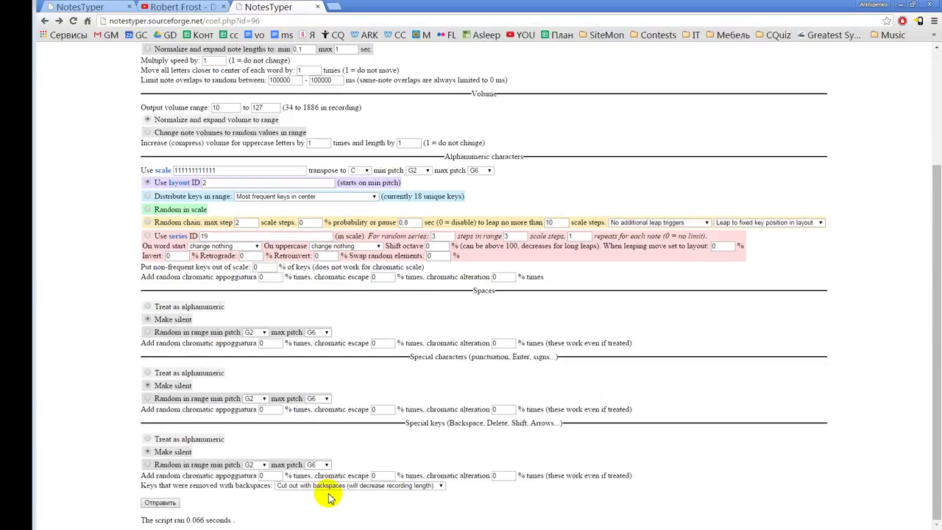
click(332, 487)
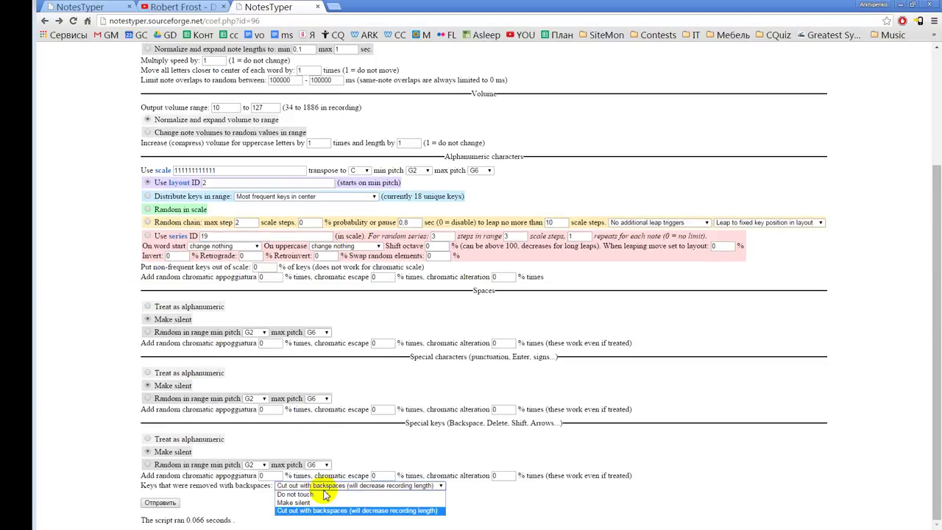
click(181, 490)
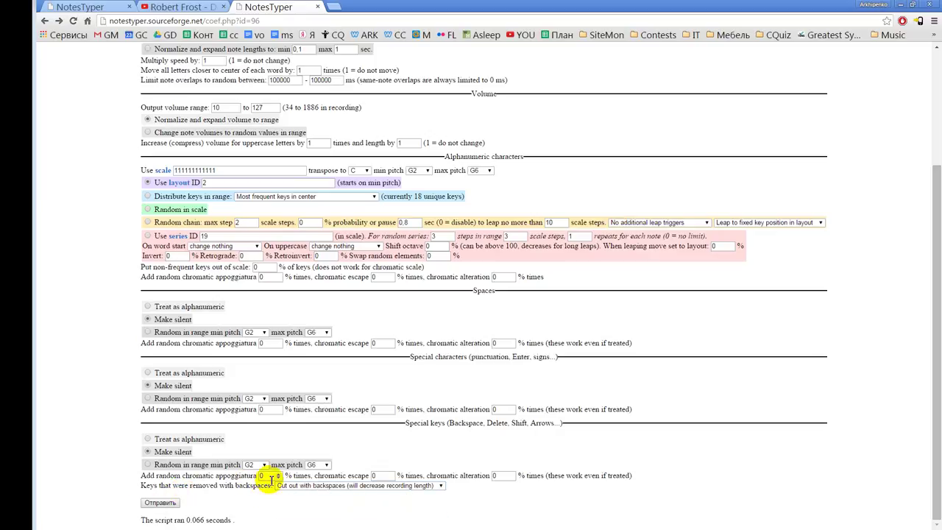
click(414, 487)
click(416, 487)
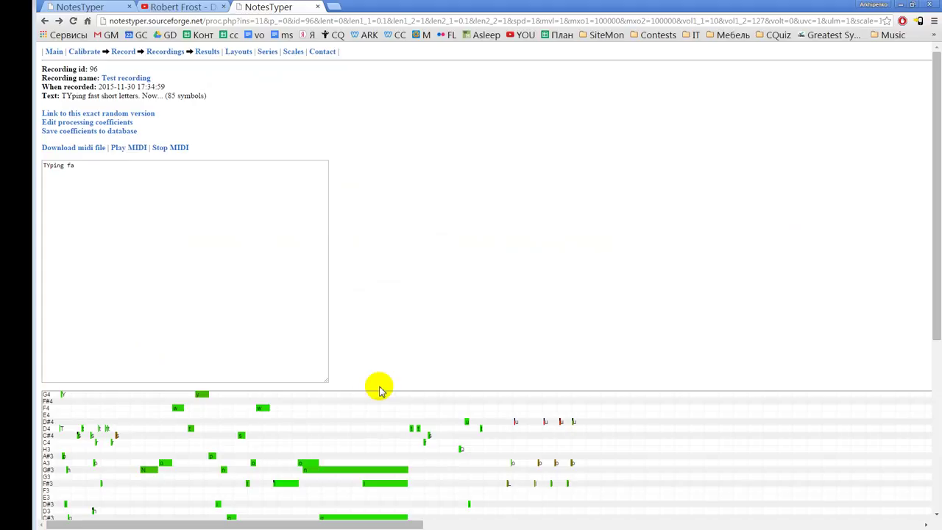
Return to the top of the Test recording results page and reload it with F5.
scroll(395, 326, down, 3)
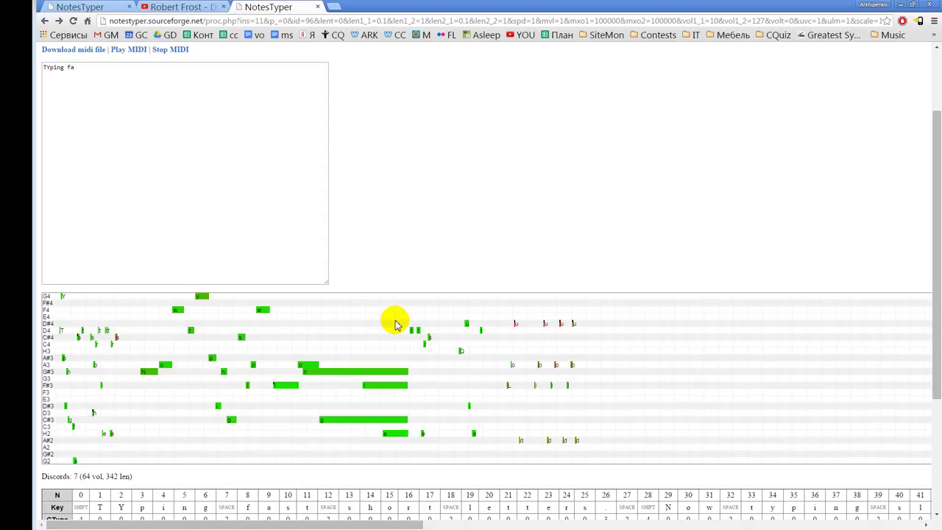
scroll(393, 322, up, 2)
key(F5)
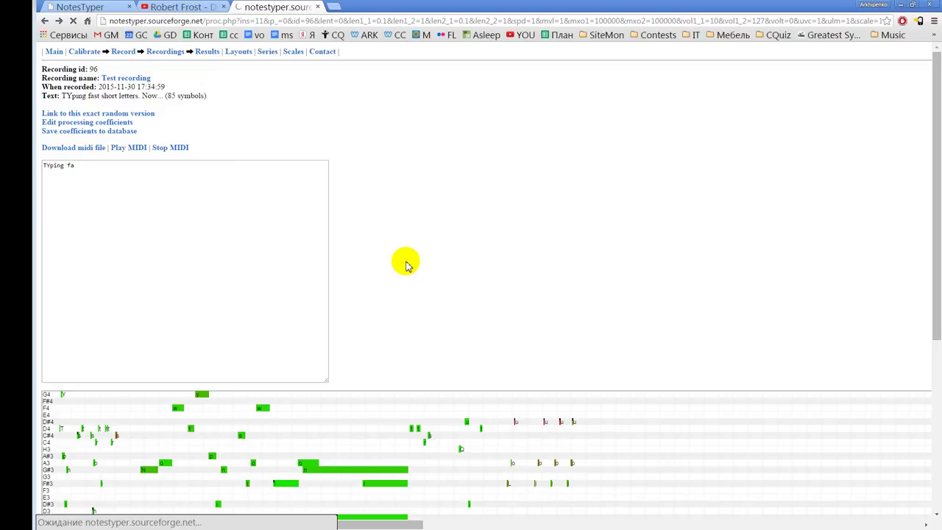
Review the reloaded results, then switch to the coef.php?id=93 settings tab for recording 93.
scroll(405, 266, down, 2)
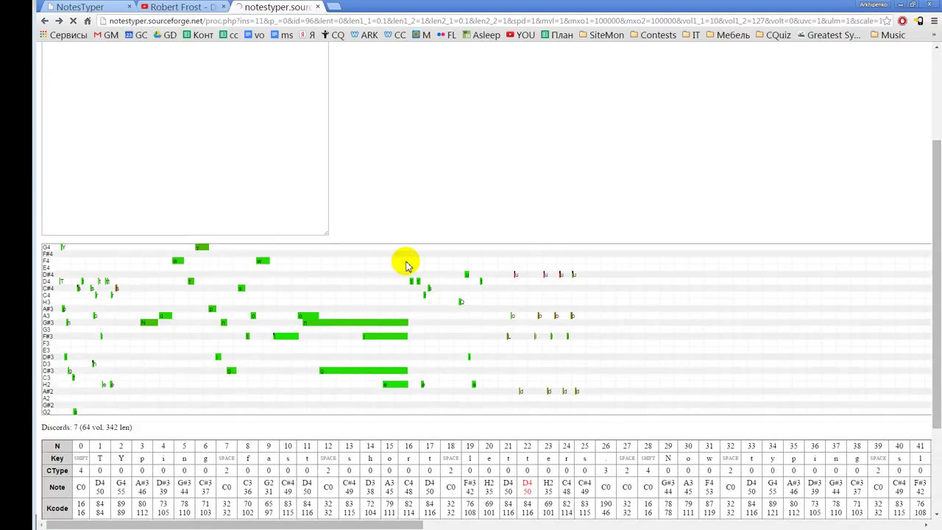
scroll(406, 265, down, 1)
scroll(406, 266, up, 3)
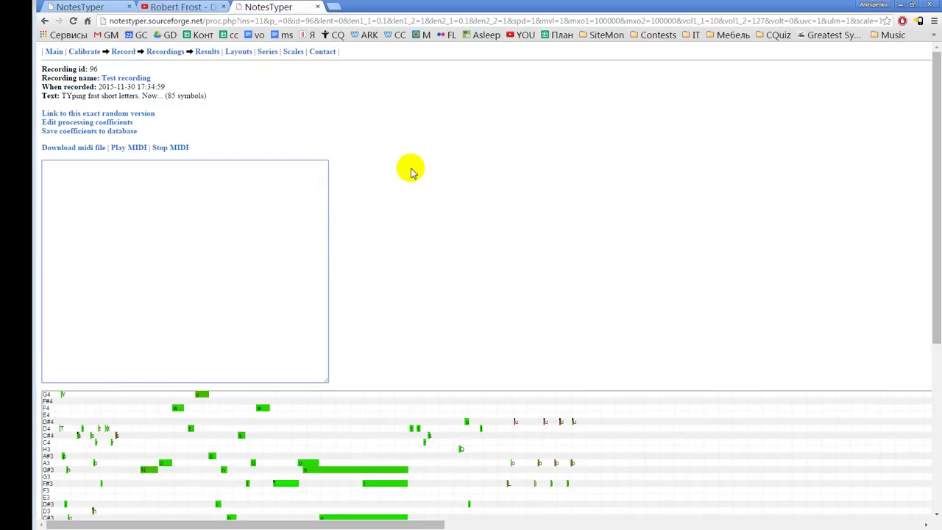
scroll(429, 217, down, 2)
scroll(429, 217, down, 2)
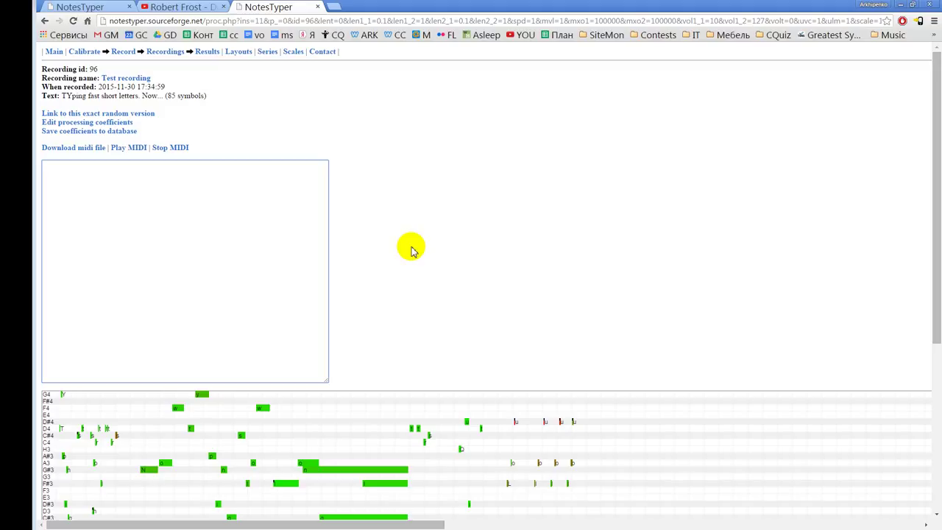
key(ctrl+Tab)
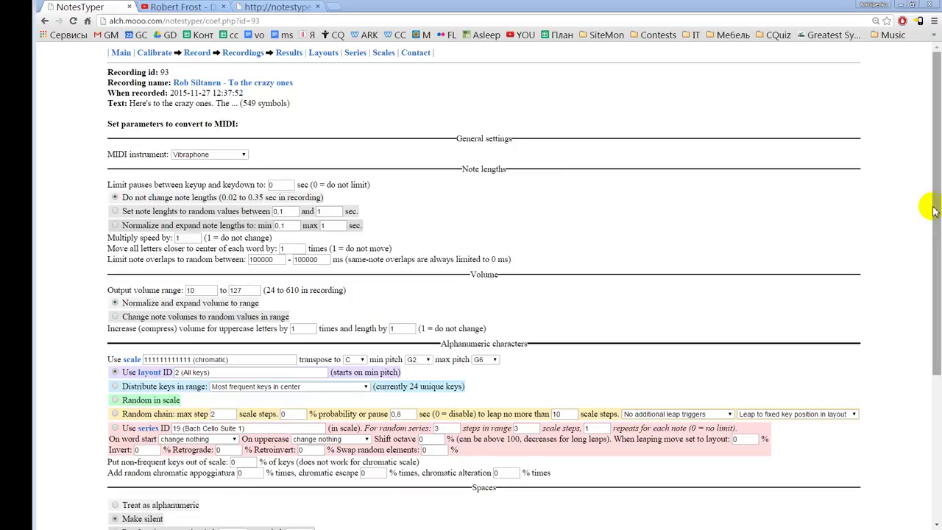
Check the other NotesTyper tab, then return to recording 93's settings page.
mouse_move(939, 192)
mouse_down()
mouse_move(915, 305)
mouse_move(939, 177)
mouse_up()
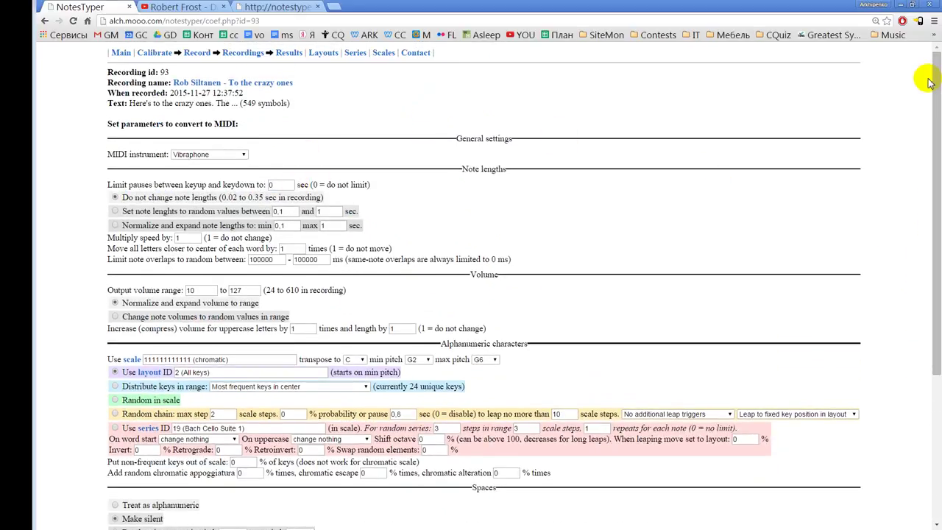
drag(934, 72, 278, 21)
click(276, 8)
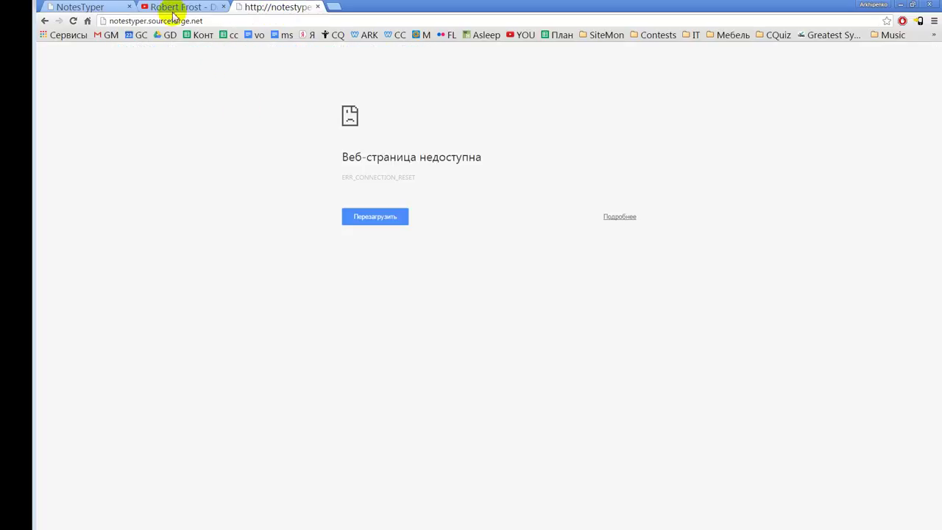
click(110, 7)
Go to the NotesTyper home page, open the tutorial document in a new tab, review it, and return home.
click(117, 52)
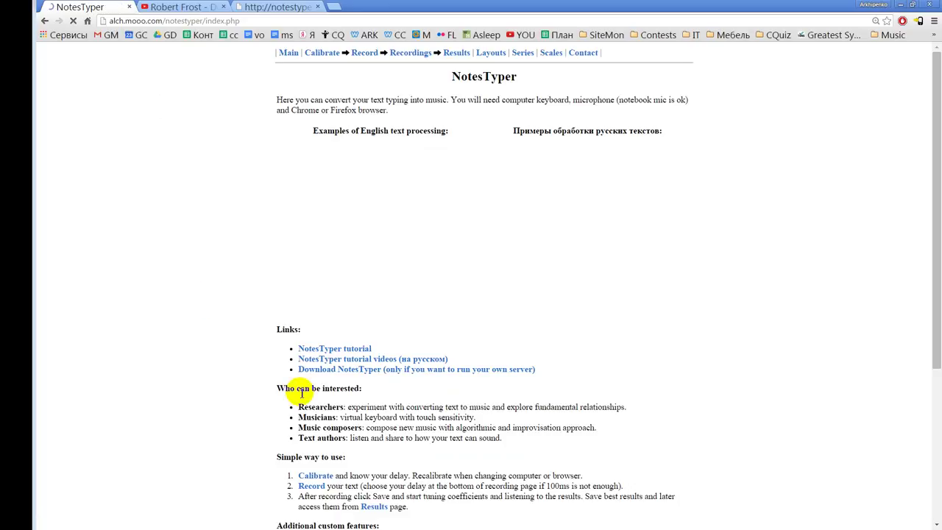
middle_click(367, 349)
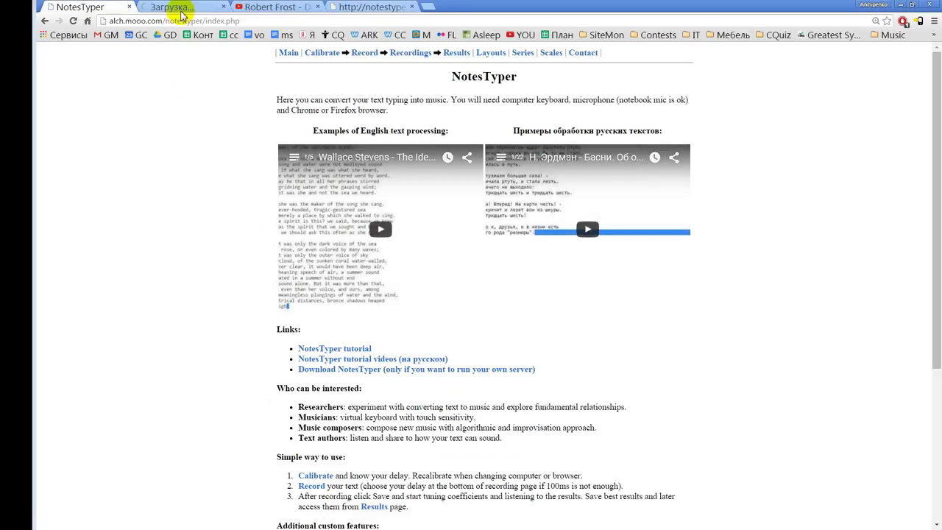
click(175, 7)
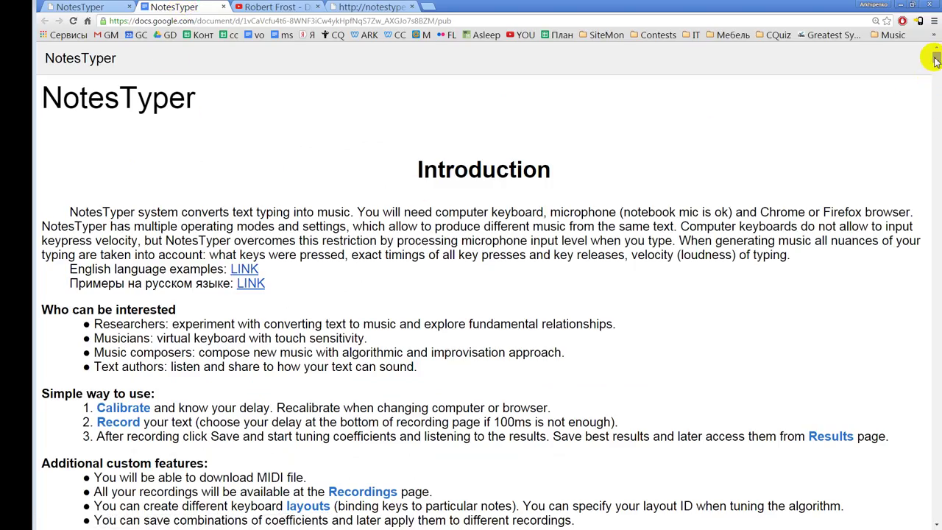
drag(935, 53, 935, 255)
click(70, 9)
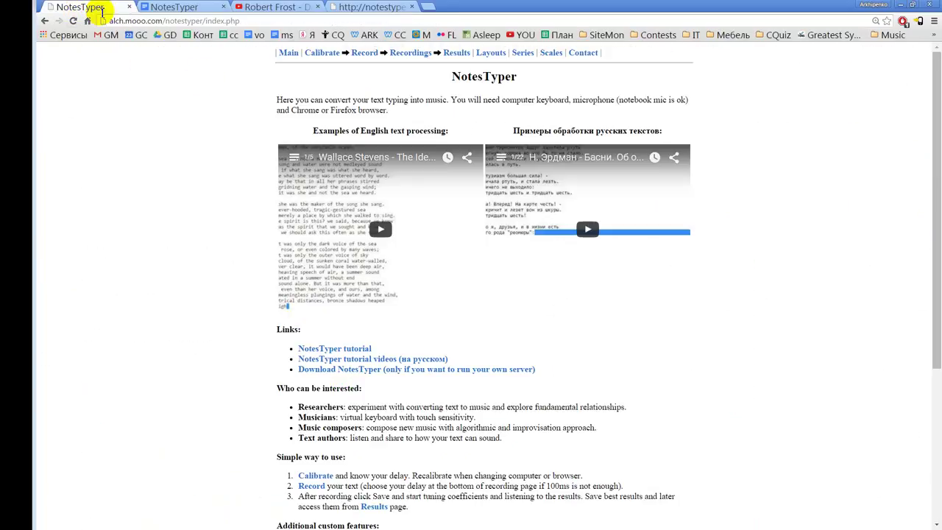
click(166, 8)
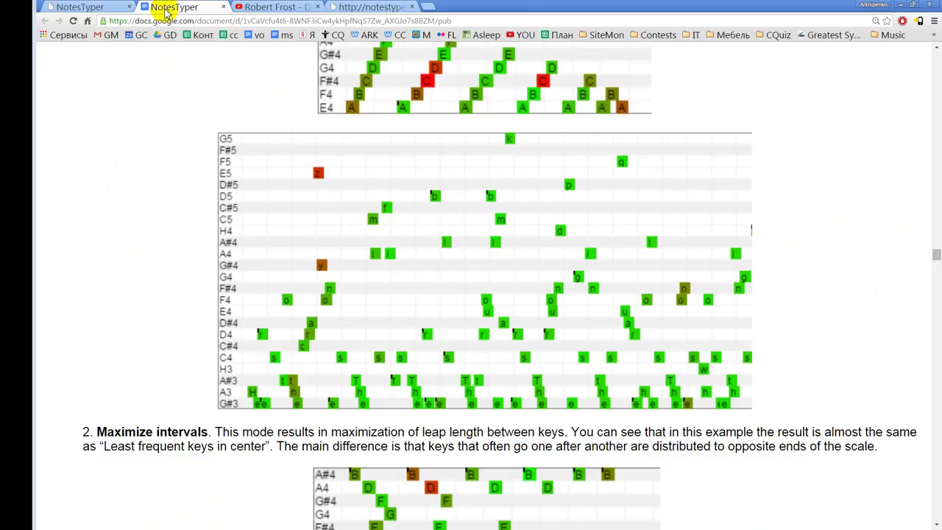
click(59, 9)
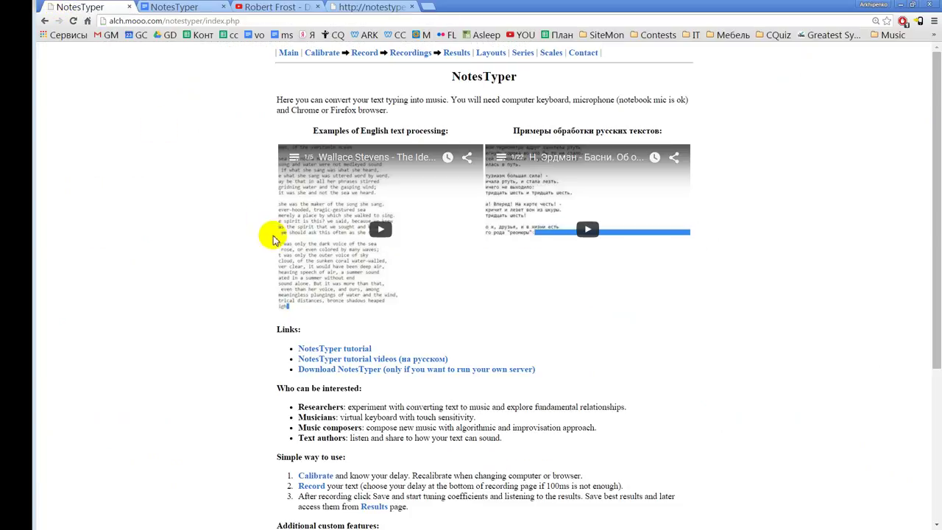